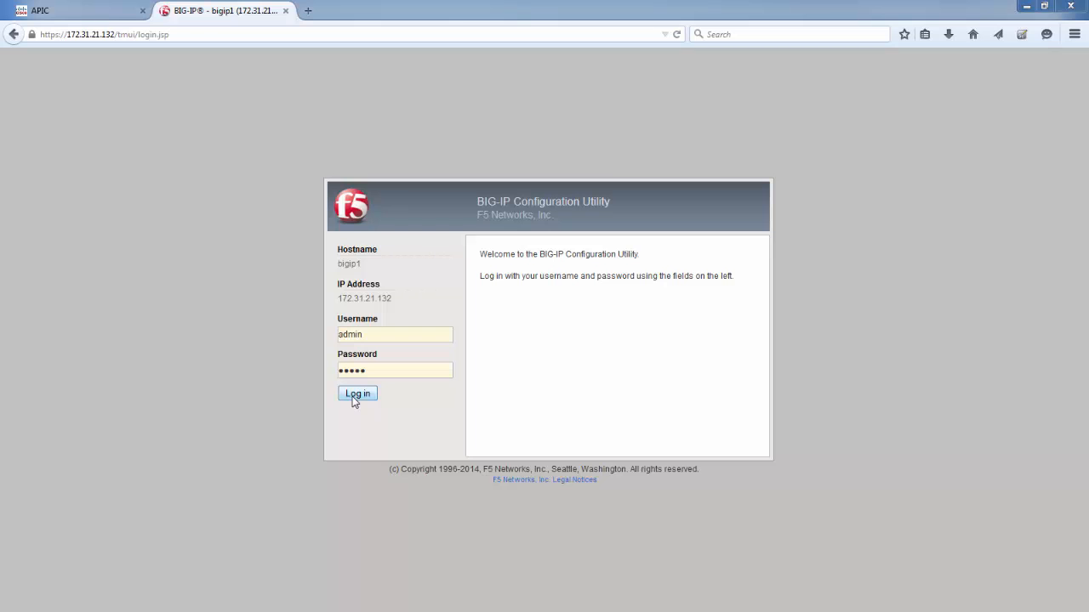
Step: Log in to the BIG-IP Configuration Utility and check the device group list and the available partitions
{"action": "left_click", "coordinate": [356, 396]}
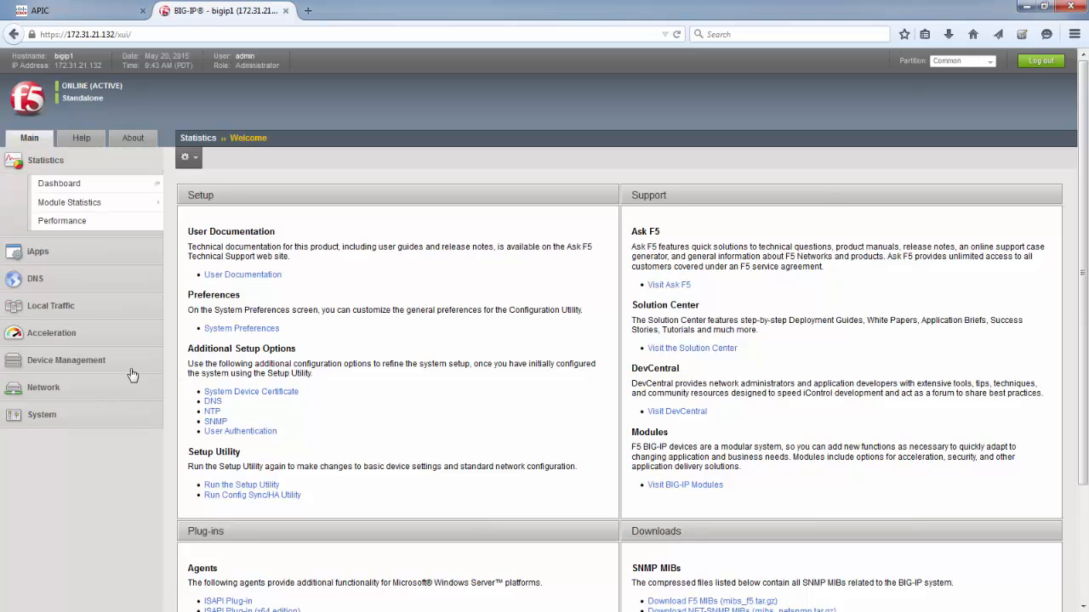
{"action": "left_click", "coordinate": [128, 364]}
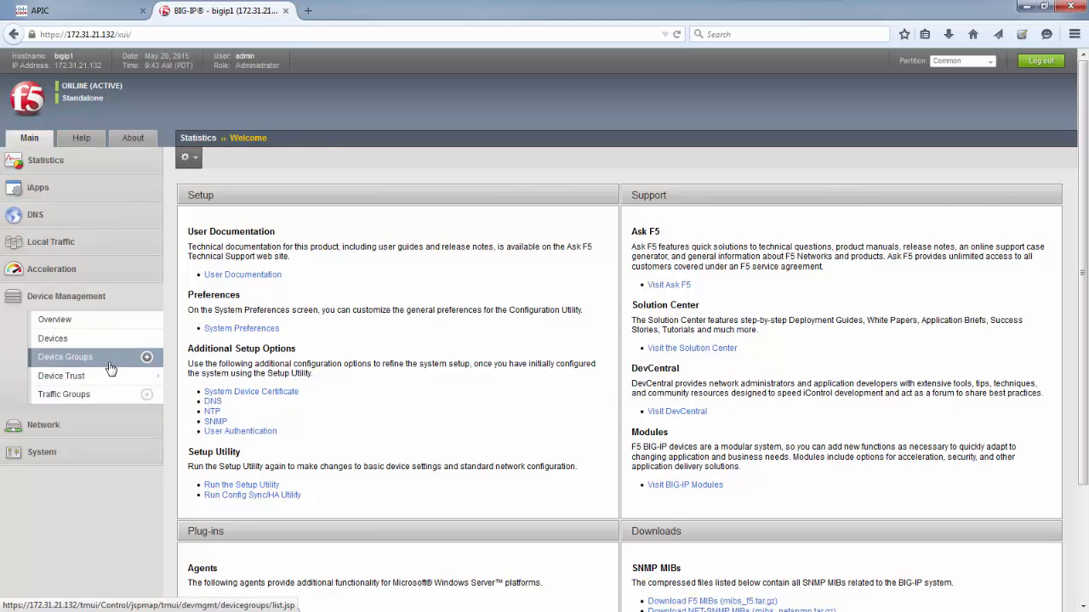
{"action": "left_click", "coordinate": [110, 364]}
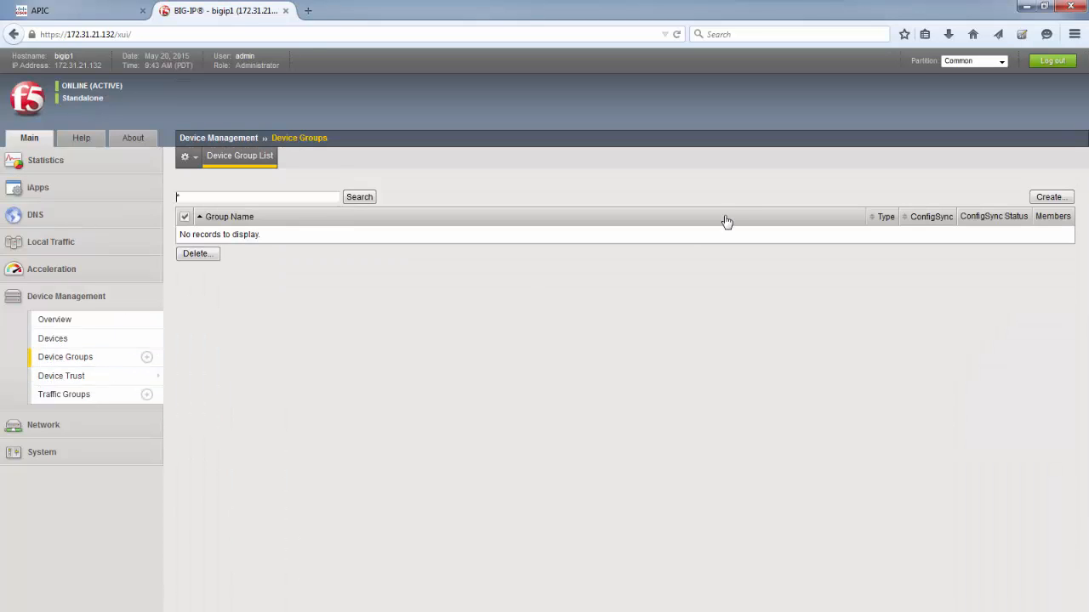
{"action": "left_click", "coordinate": [950, 60]}
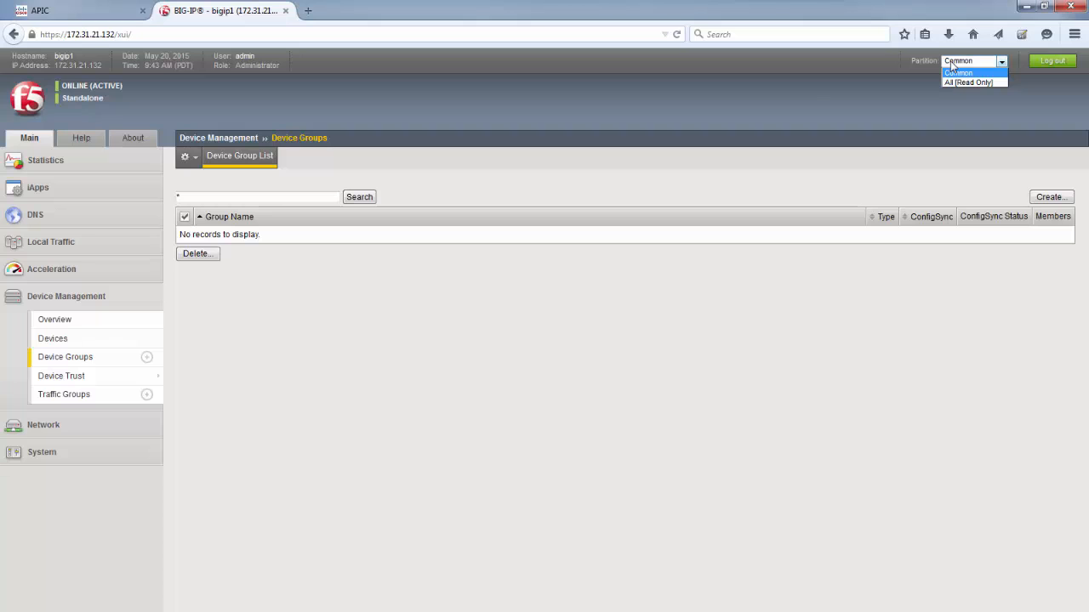
{"action": "left_click", "coordinate": [403, 319]}
Step: Switch to the APIC, sign in as admin with the account password, and open the common tenant
{"action": "type", "text": "***"}
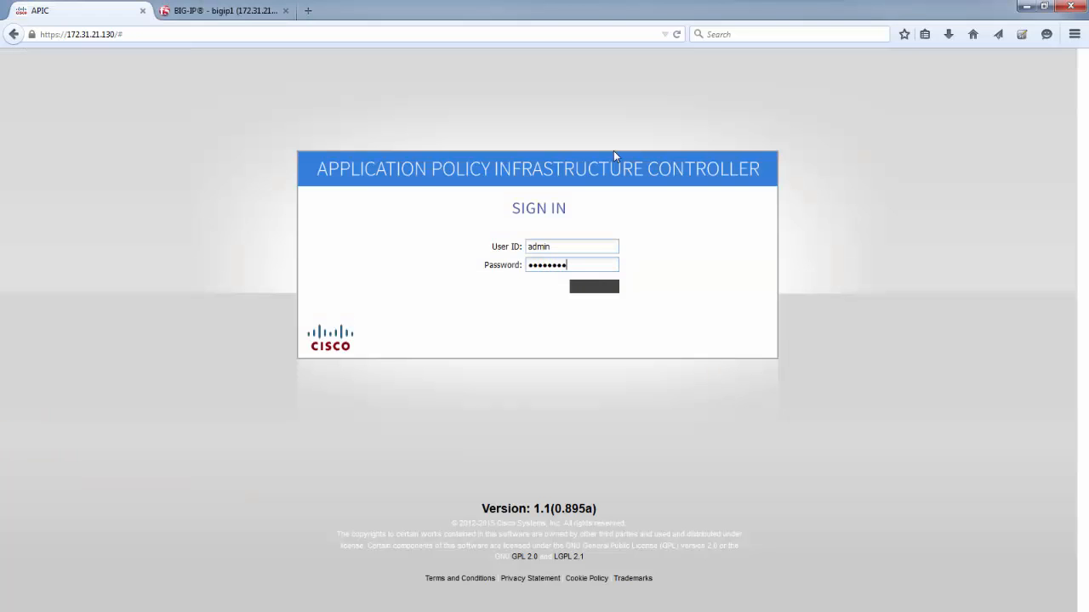
{"action": "key", "text": "Return"}
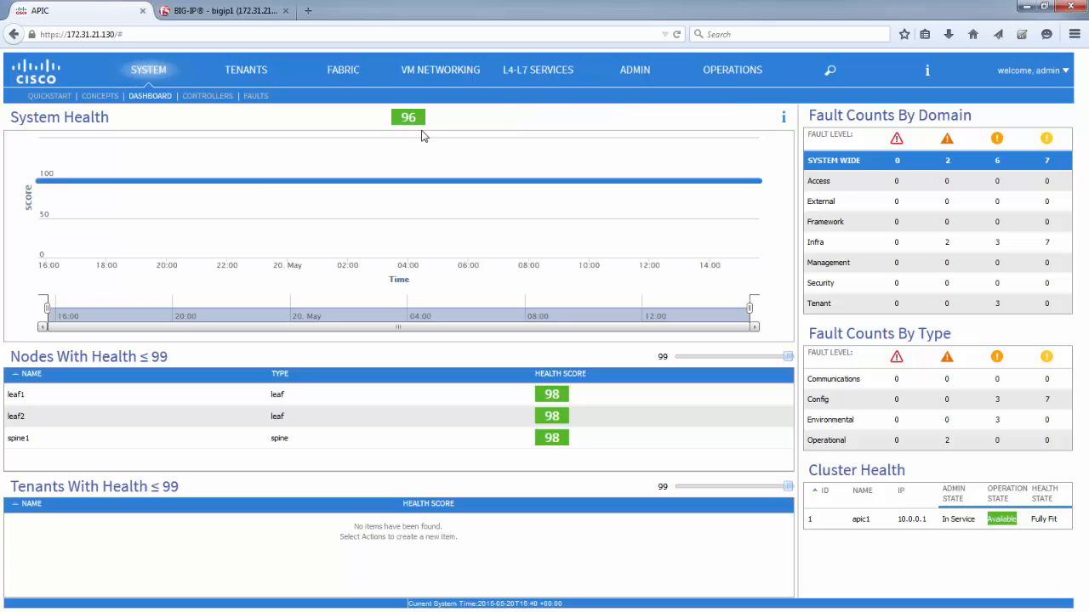
{"action": "left_click", "coordinate": [258, 73]}
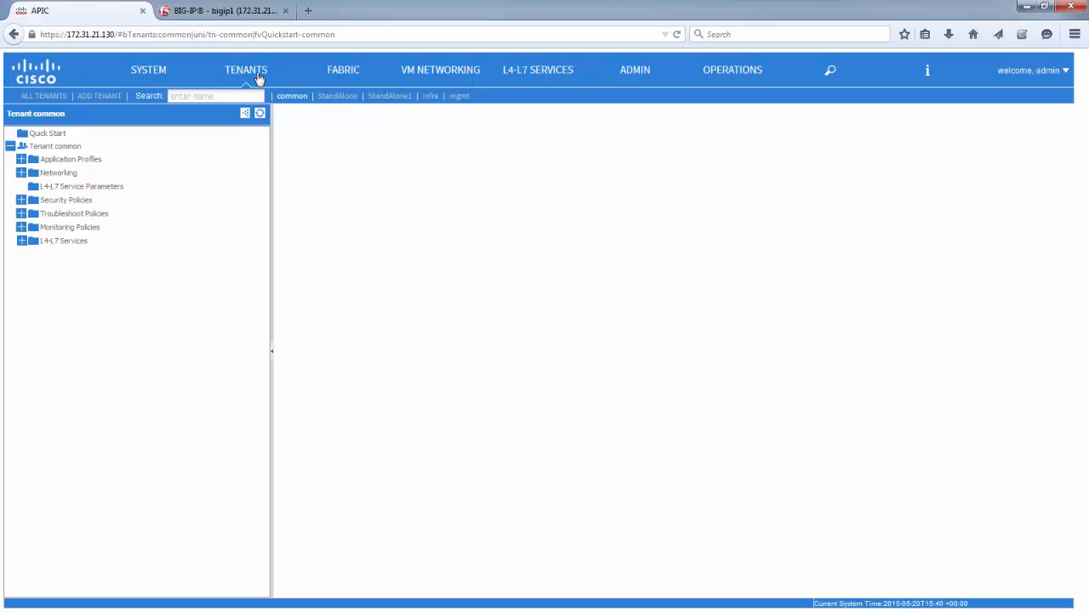
Step: Start creating a new L4-L7 device under the common tenant's L4-L7 Services
{"action": "left_click", "coordinate": [22, 241]}
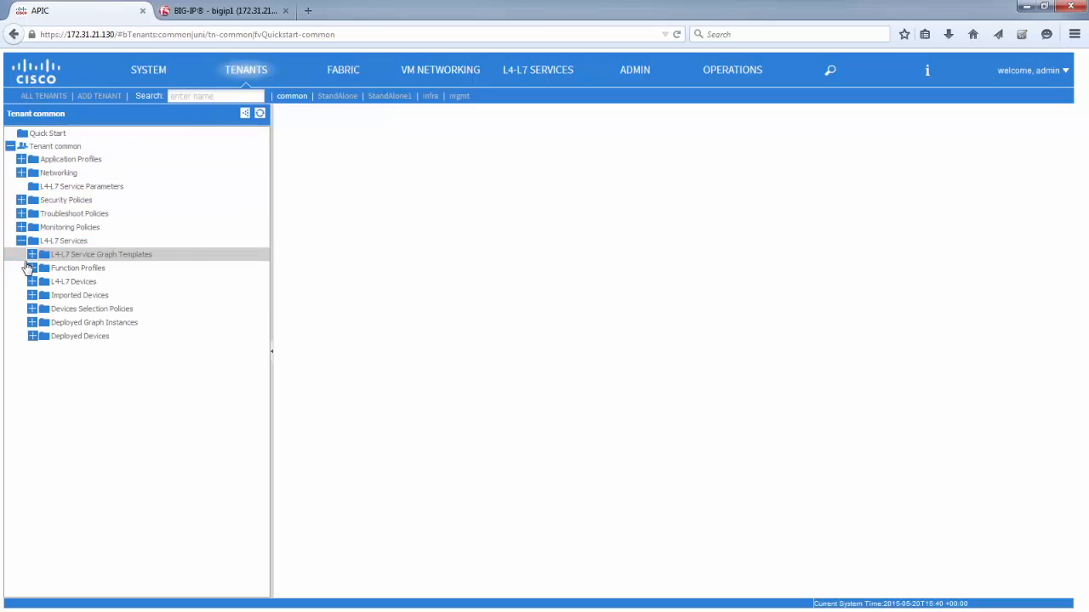
{"action": "left_click", "coordinate": [31, 257]}
{"action": "left_click", "coordinate": [31, 259]}
{"action": "left_click", "coordinate": [32, 285]}
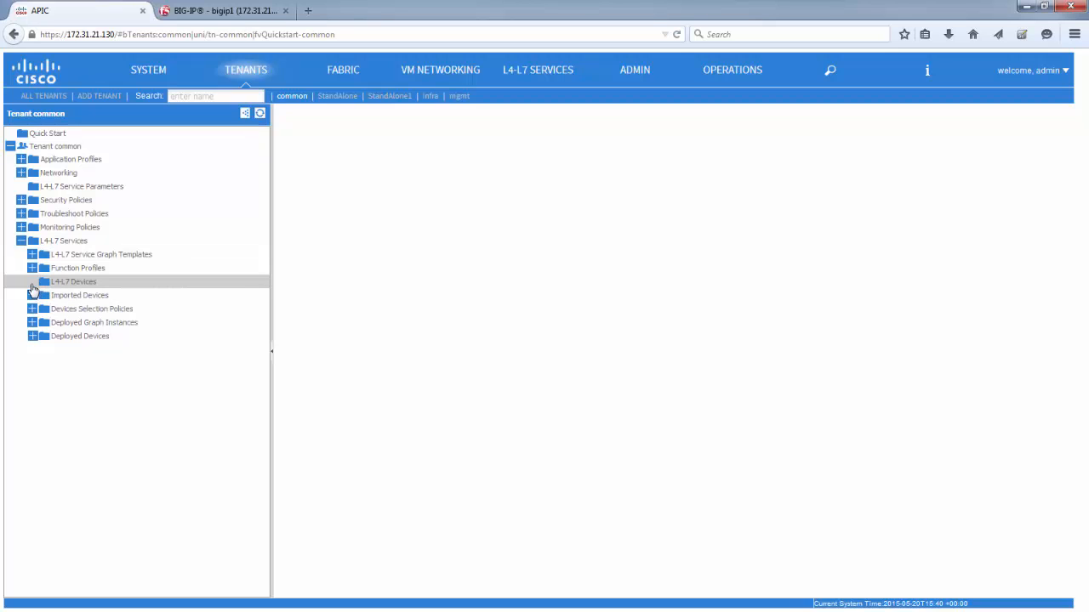
{"action": "right_click", "coordinate": [76, 285]}
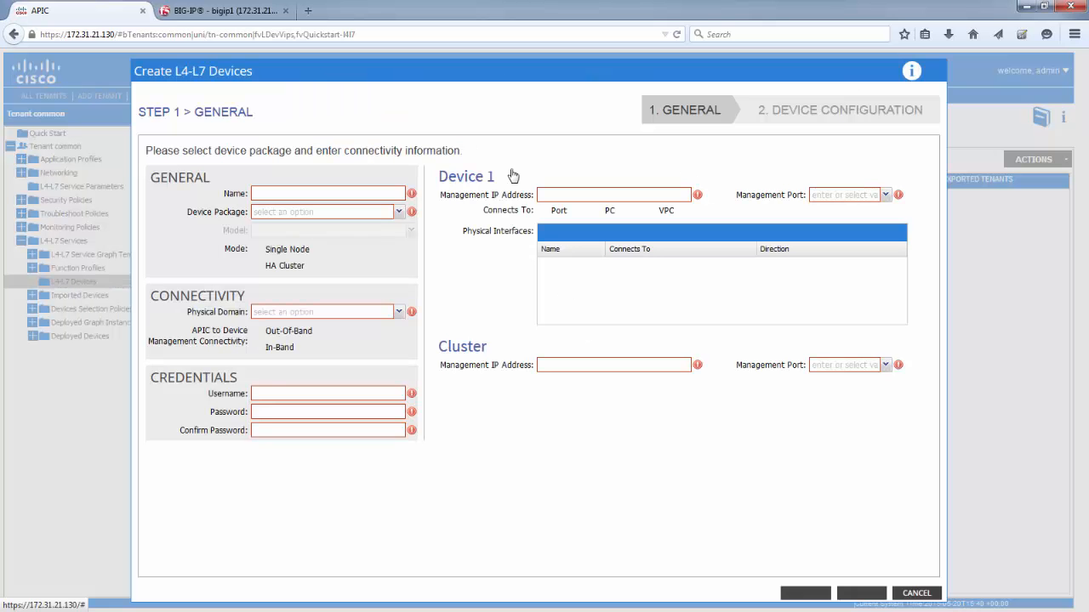
Step: Name the device StandAloneVE, with device package F5-BIGIP-1.1.1, model Unknown (Manual) and device type VIRTUAL
{"action": "left_click", "coordinate": [393, 189]}
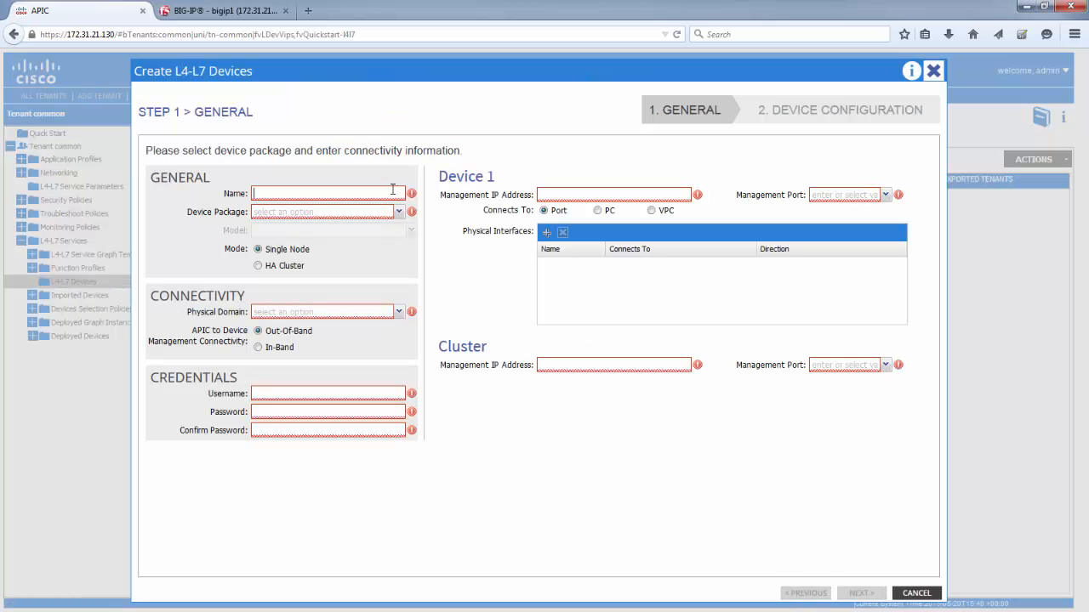
{"action": "type", "text": "StandAloneVE"}
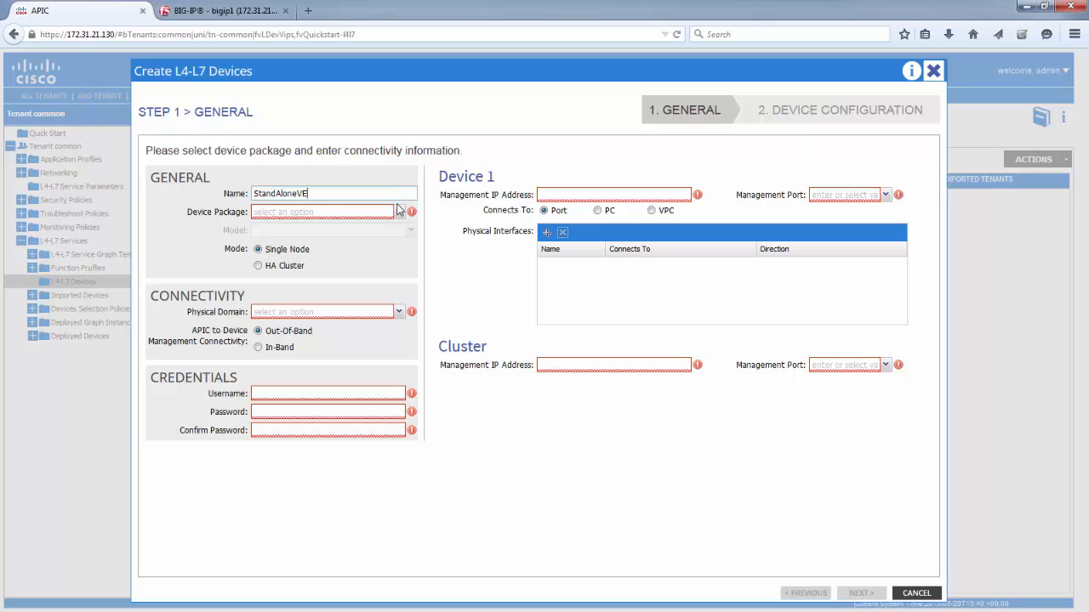
{"action": "left_click", "coordinate": [399, 212]}
{"action": "left_click", "coordinate": [340, 228]}
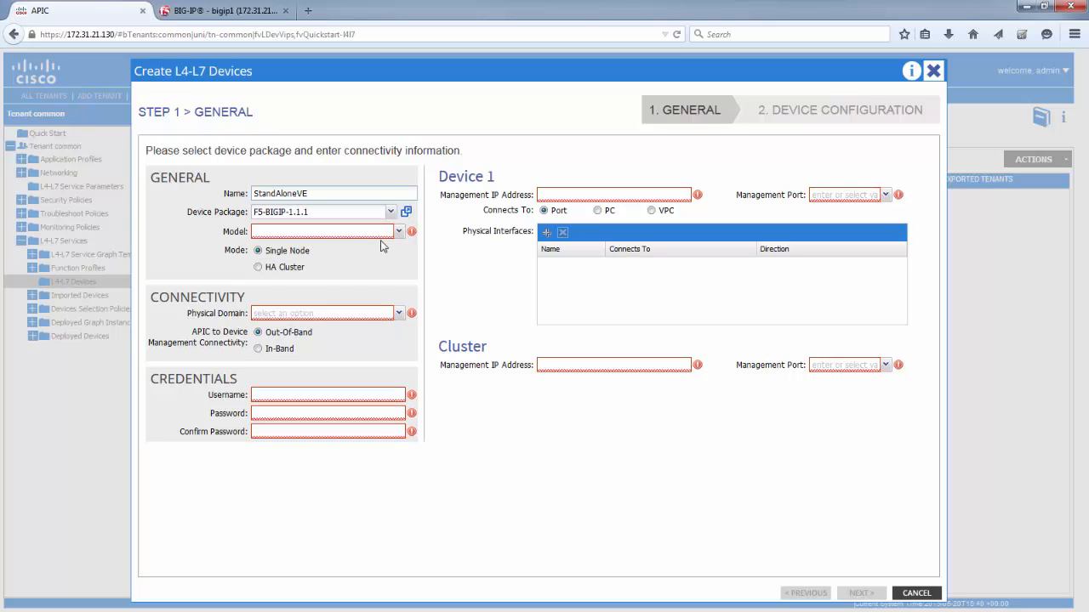
{"action": "left_click", "coordinate": [394, 231]}
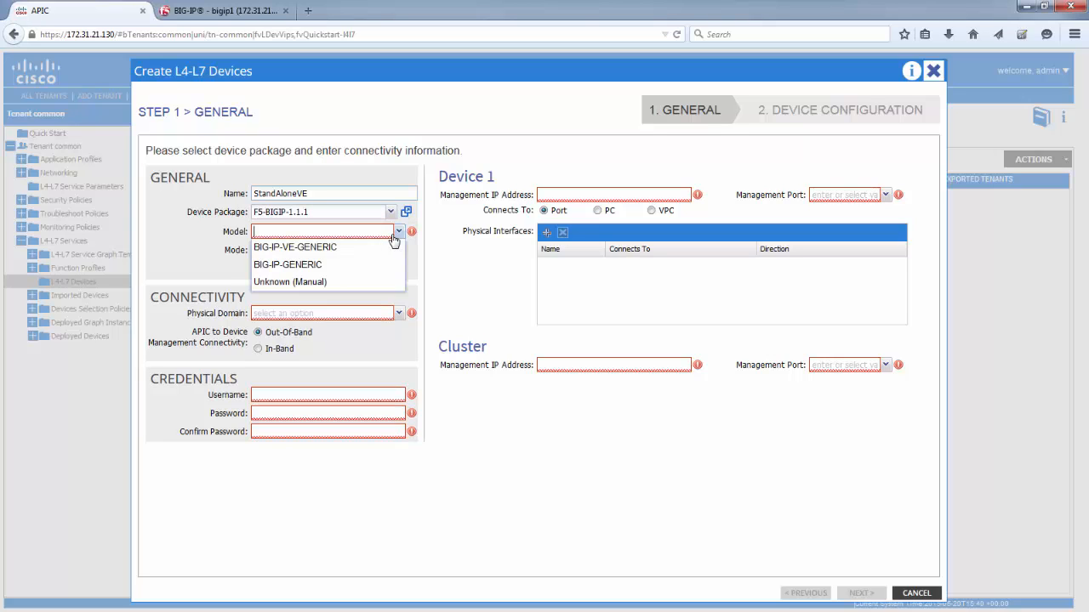
{"action": "left_click", "coordinate": [328, 286]}
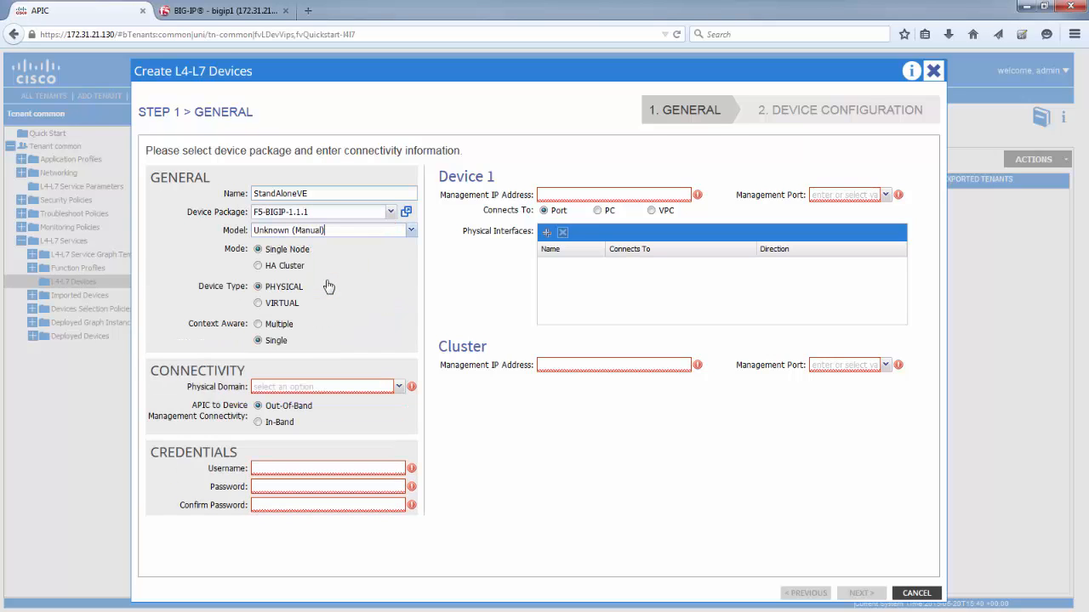
{"action": "left_click", "coordinate": [261, 303]}
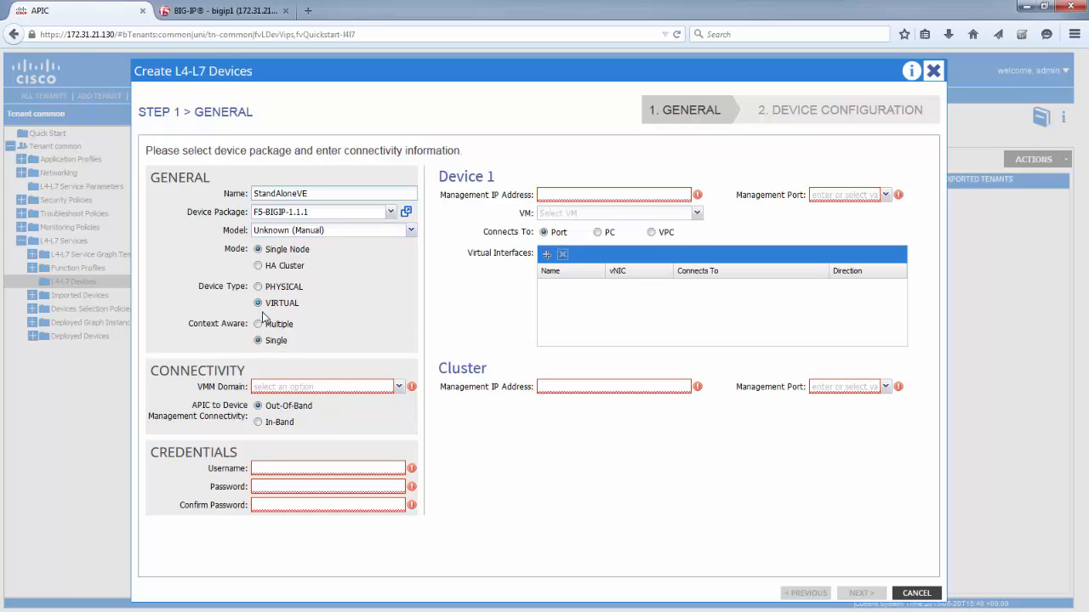
Step: Set the VMM domain to vcenter and fill in the credentials with username admin and the confirmed device password
{"action": "left_click", "coordinate": [387, 391]}
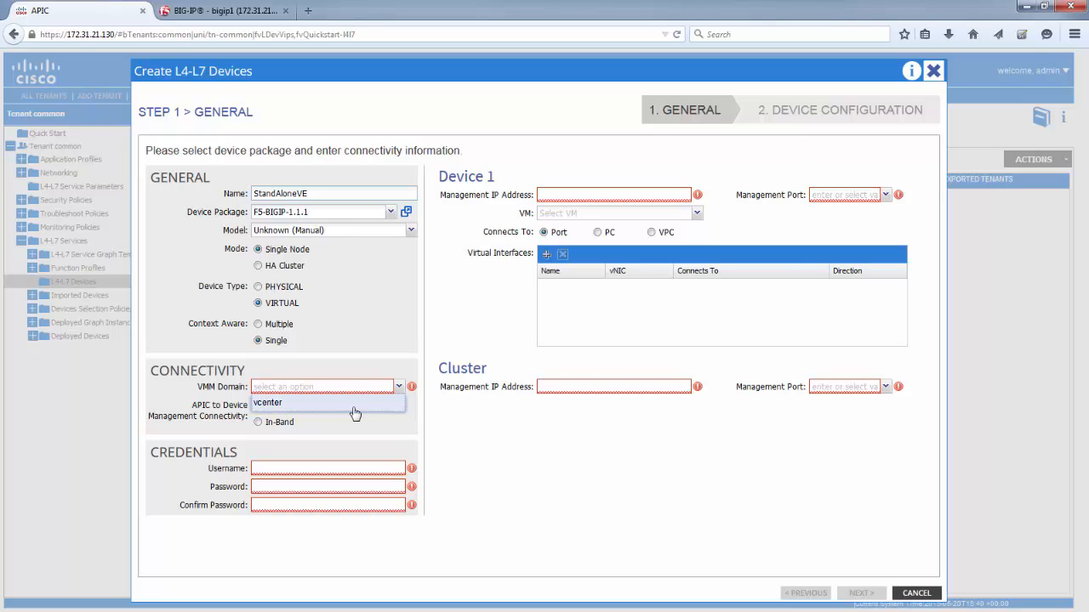
{"action": "left_click", "coordinate": [358, 406]}
{"action": "left_click", "coordinate": [332, 469]}
{"action": "type", "text": "admin"}
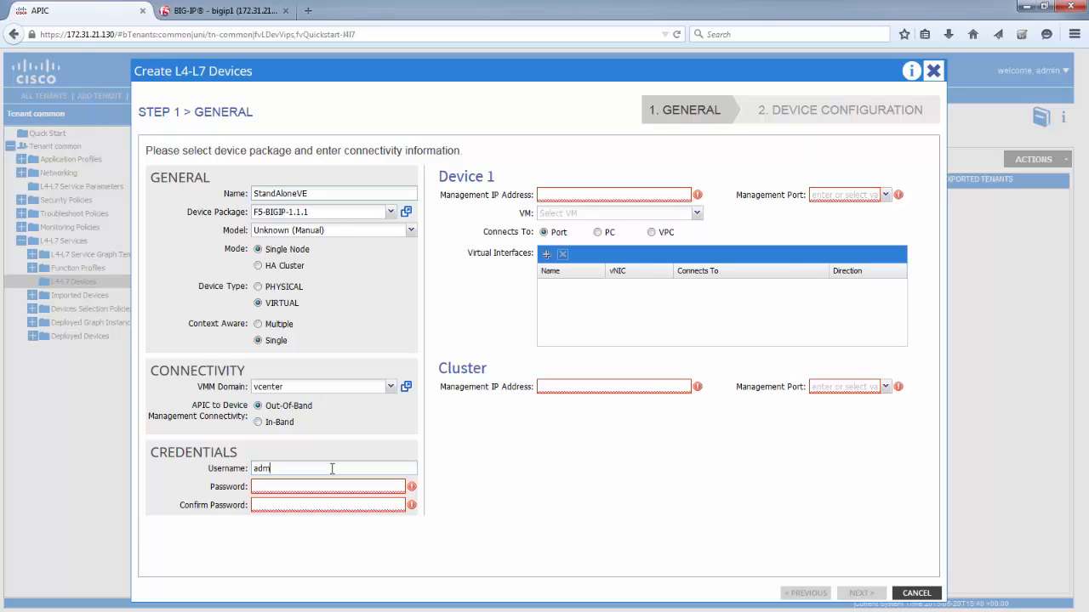
{"action": "left_click", "coordinate": [322, 485]}
{"action": "type", "text": "ad"}
{"action": "type", "text": "admin"}
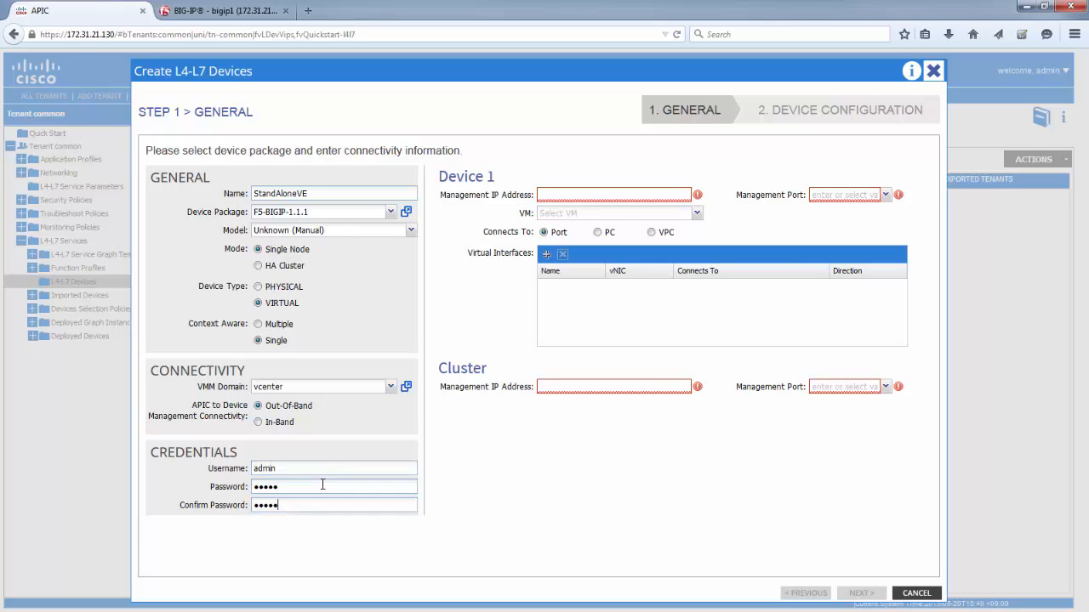
Step: Set Device 1's management IP address to 172.31.21.132, its management port to https and its VM to vcenter/BIGIP-VE-1
{"action": "left_click", "coordinate": [656, 197]}
{"action": "type", "text": "172.31.21.132"}
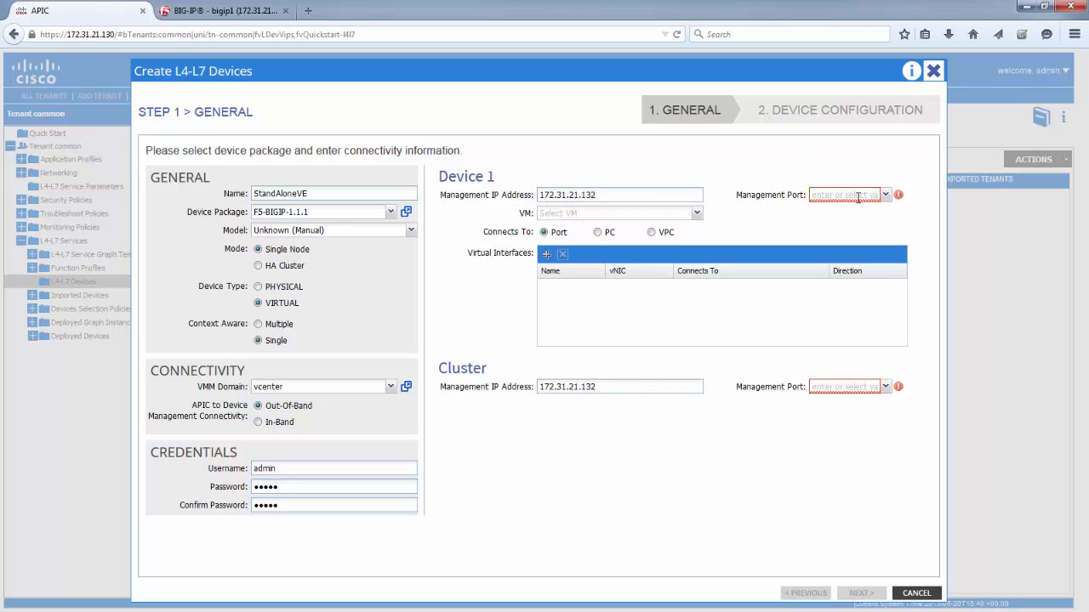
{"action": "left_click", "coordinate": [857, 196]}
{"action": "left_click", "coordinate": [853, 228]}
{"action": "left_click", "coordinate": [653, 214]}
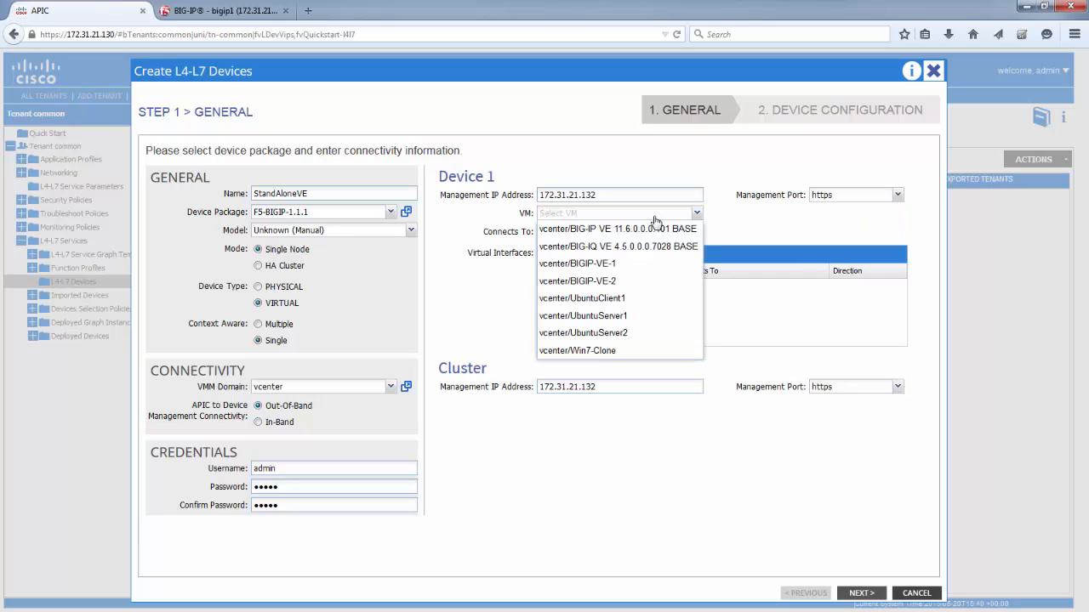
{"action": "left_click", "coordinate": [643, 265]}
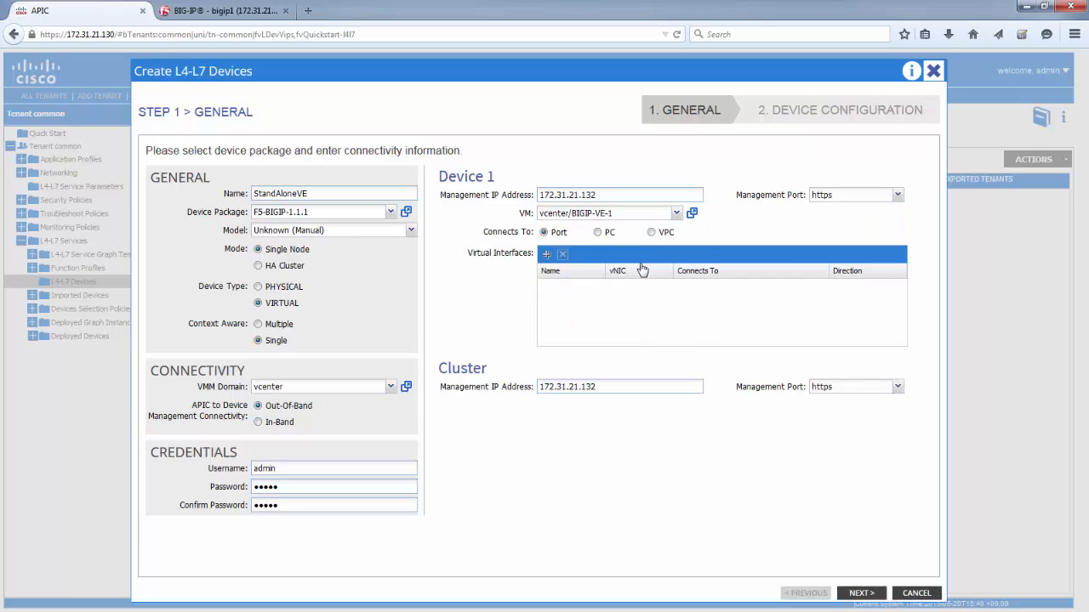
Step: Add virtual interface 1_1 on Network adapter 2, connected to Node-101/eth1/10 with direction consumer
{"action": "left_click", "coordinate": [547, 254]}
{"action": "left_click", "coordinate": [577, 284]}
{"action": "type", "text": "1_1"}
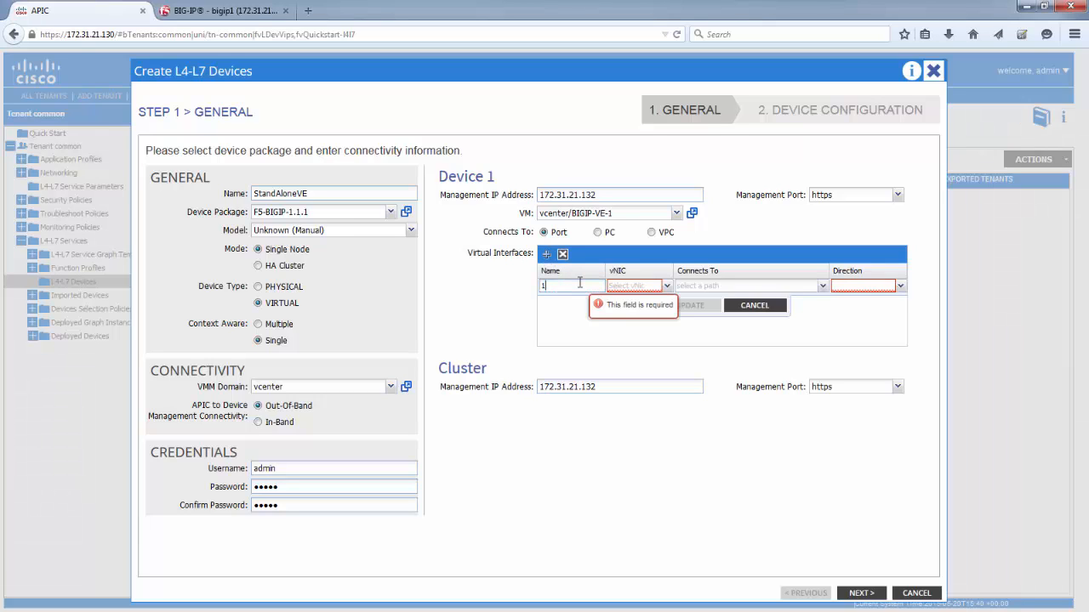
{"action": "left_click", "coordinate": [666, 286]}
{"action": "left_click", "coordinate": [645, 347]}
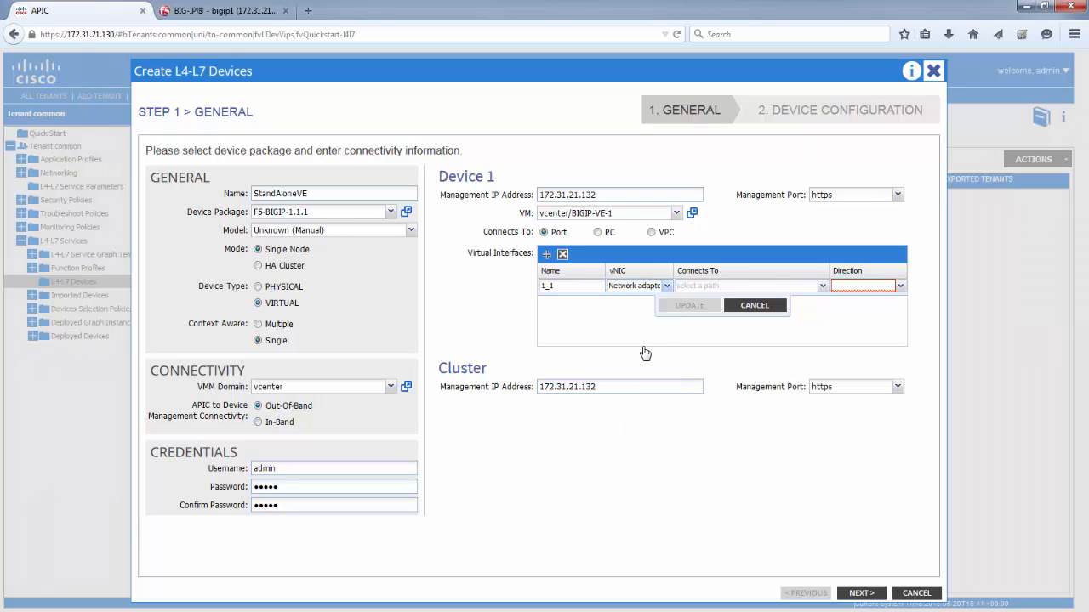
{"action": "left_click", "coordinate": [823, 287]}
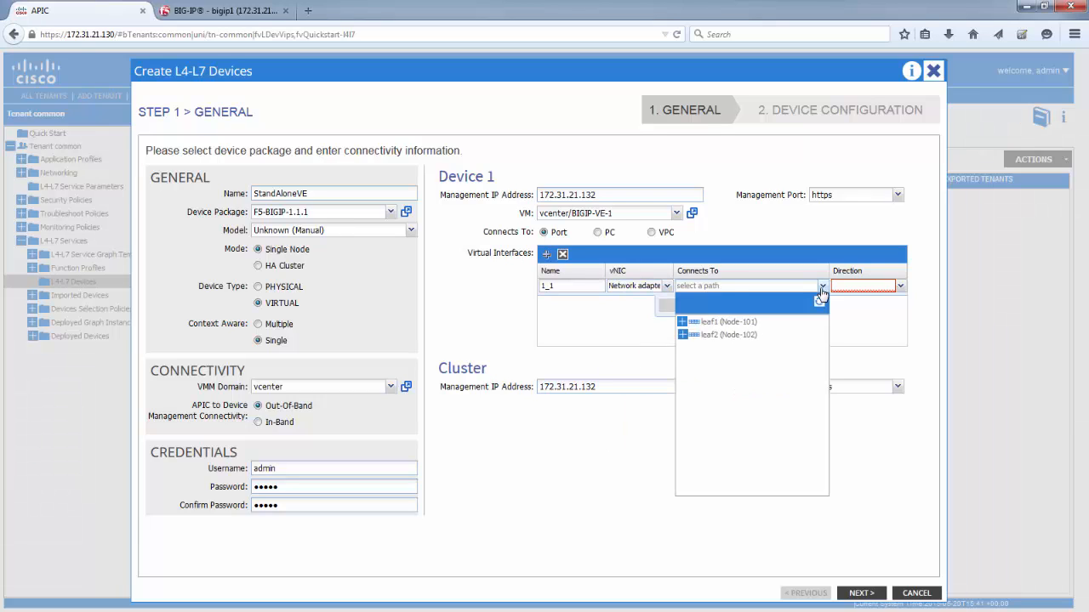
{"action": "left_click", "coordinate": [682, 323]}
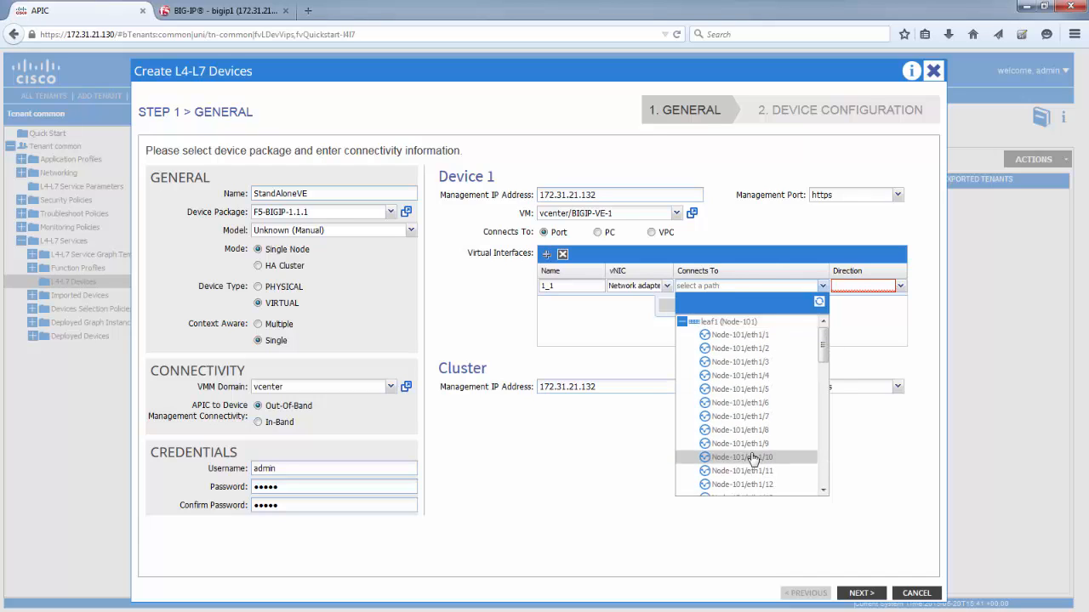
{"action": "left_click", "coordinate": [754, 458]}
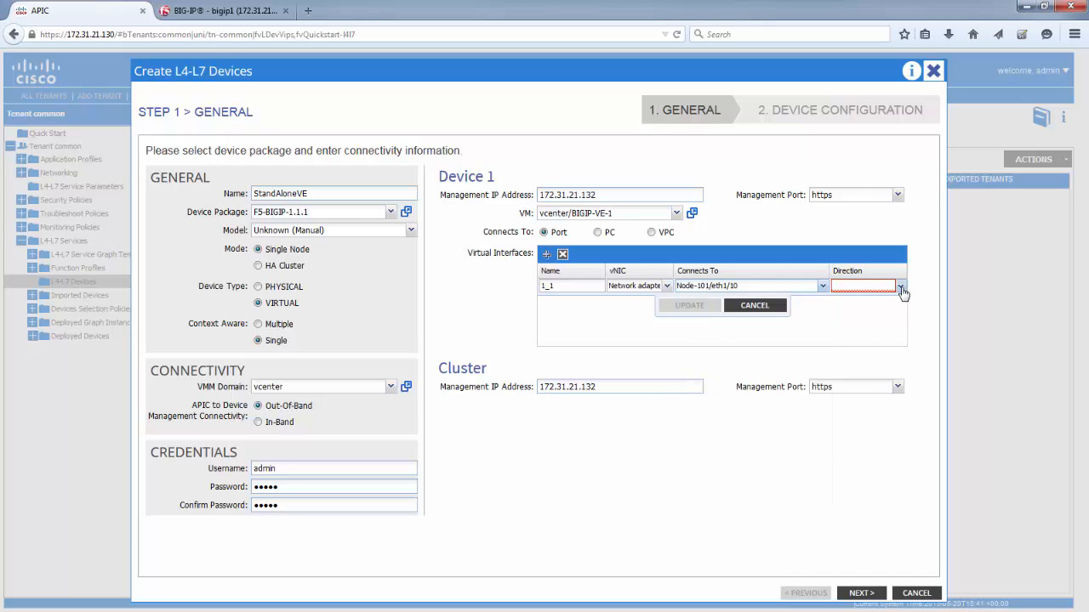
{"action": "left_click", "coordinate": [901, 287]}
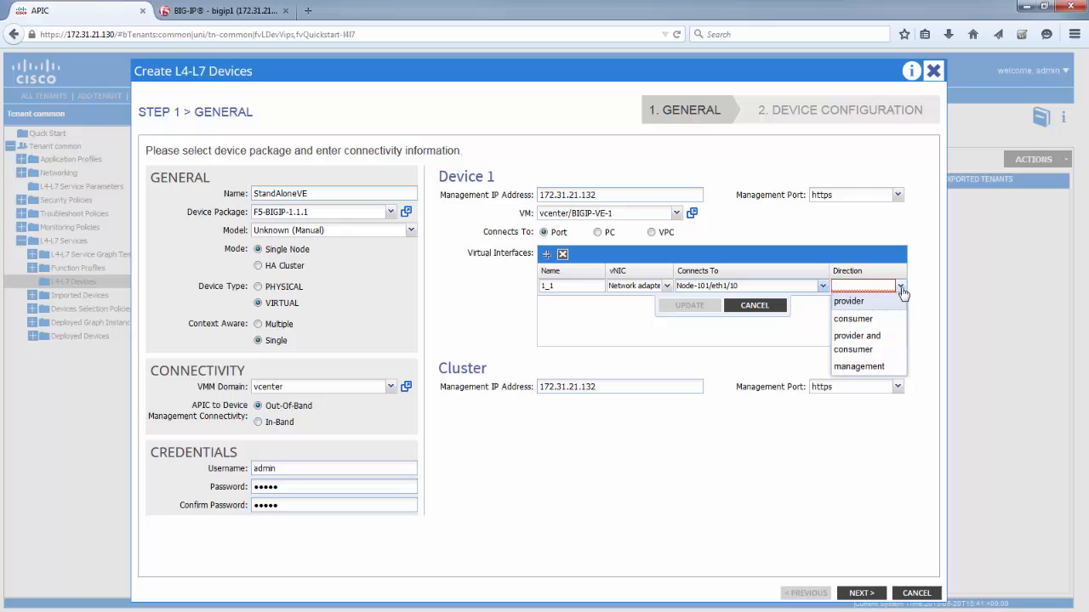
{"action": "left_click", "coordinate": [854, 319]}
{"action": "left_click", "coordinate": [690, 307]}
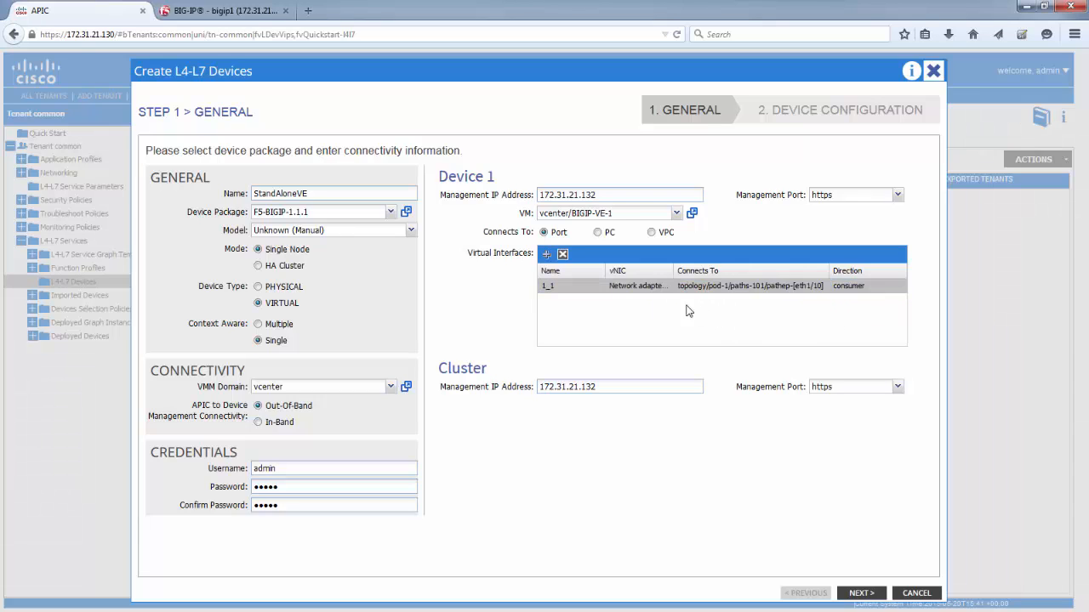
Step: Add virtual interface 1_2 on Network adapter 3, connected to Node-101/eth1/10 with direction provider
{"action": "left_click", "coordinate": [547, 255]}
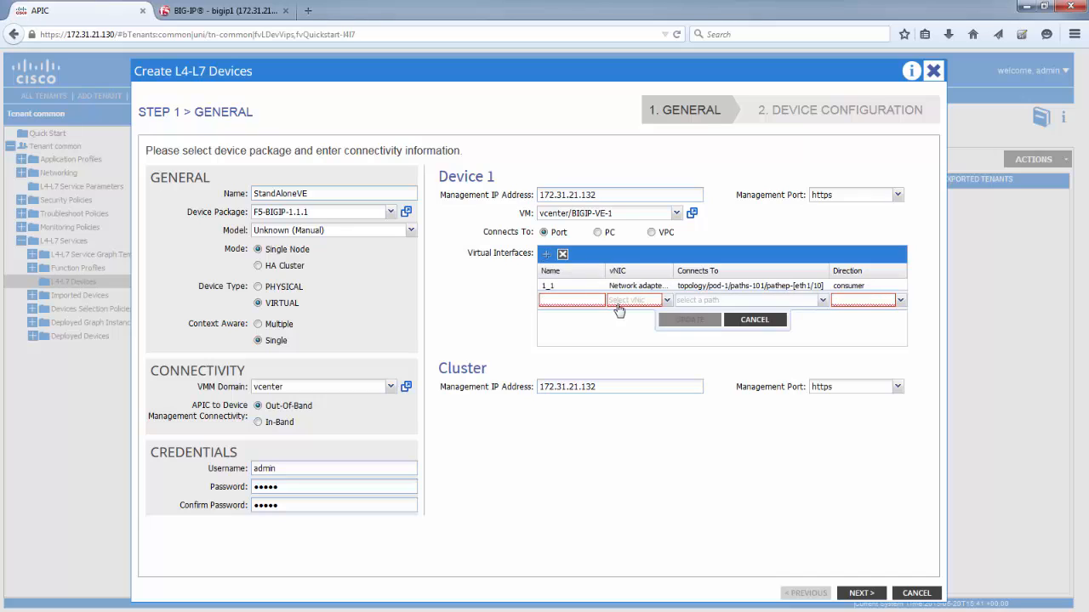
{"action": "left_click", "coordinate": [595, 299]}
{"action": "type", "text": "1_"}
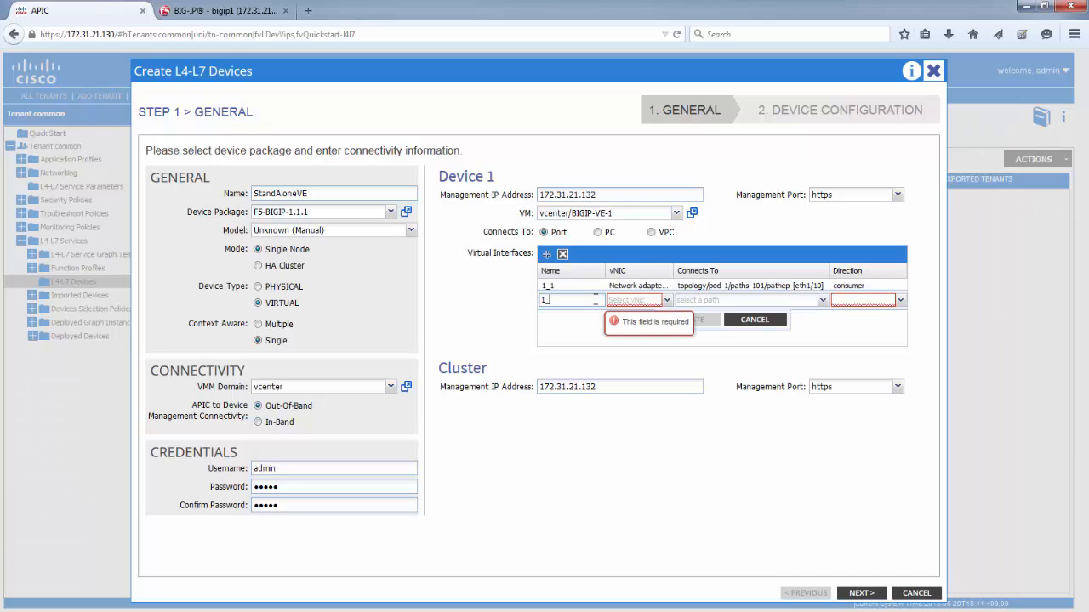
{"action": "type", "text": "2"}
{"action": "left_click", "coordinate": [665, 301]}
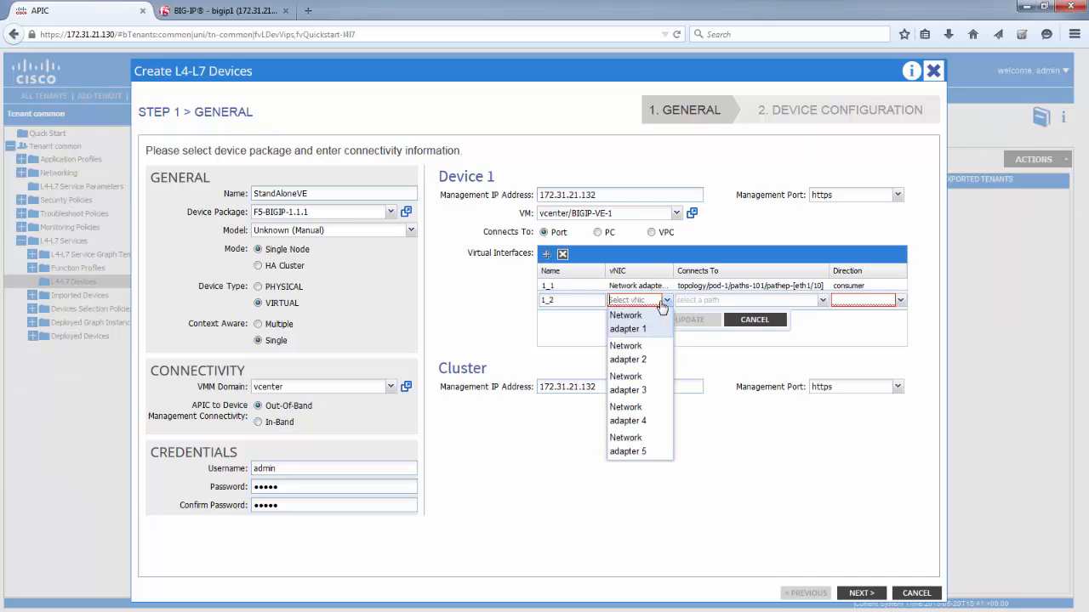
{"action": "left_click", "coordinate": [648, 388]}
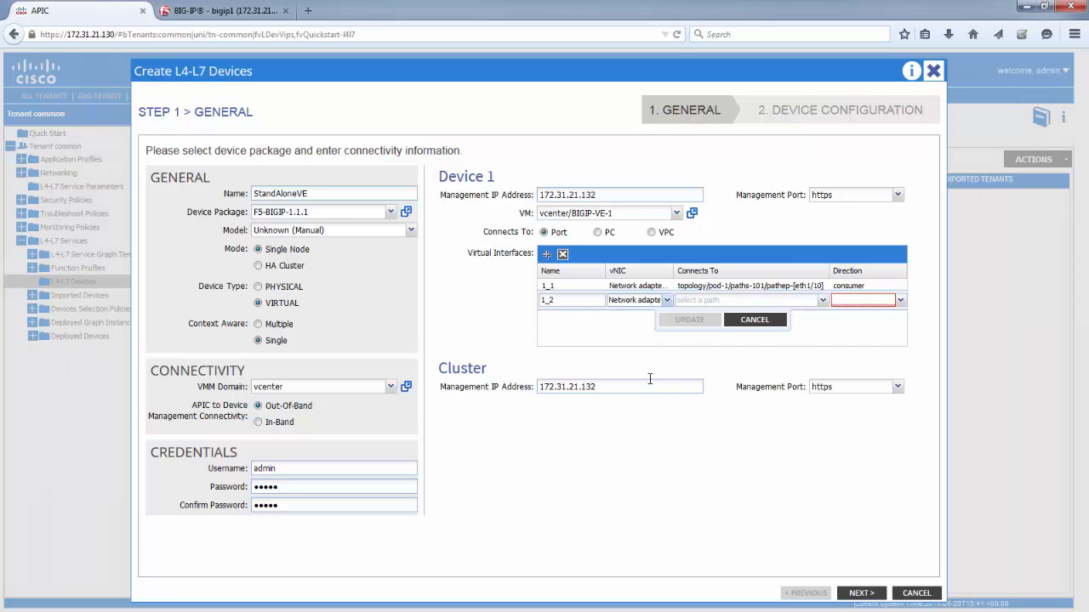
{"action": "left_click", "coordinate": [822, 303]}
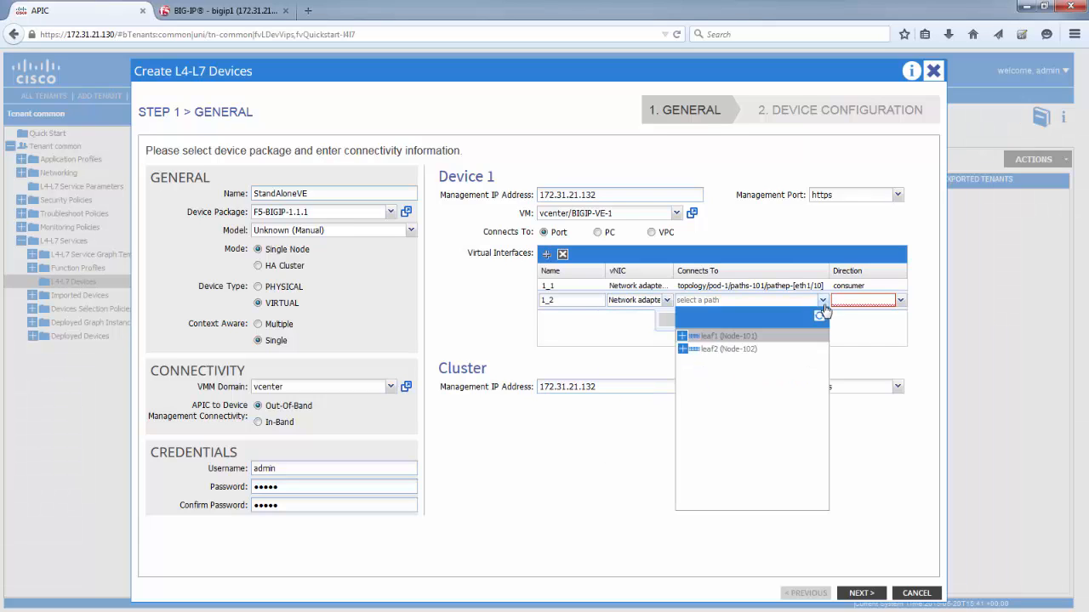
{"action": "left_click", "coordinate": [682, 336]}
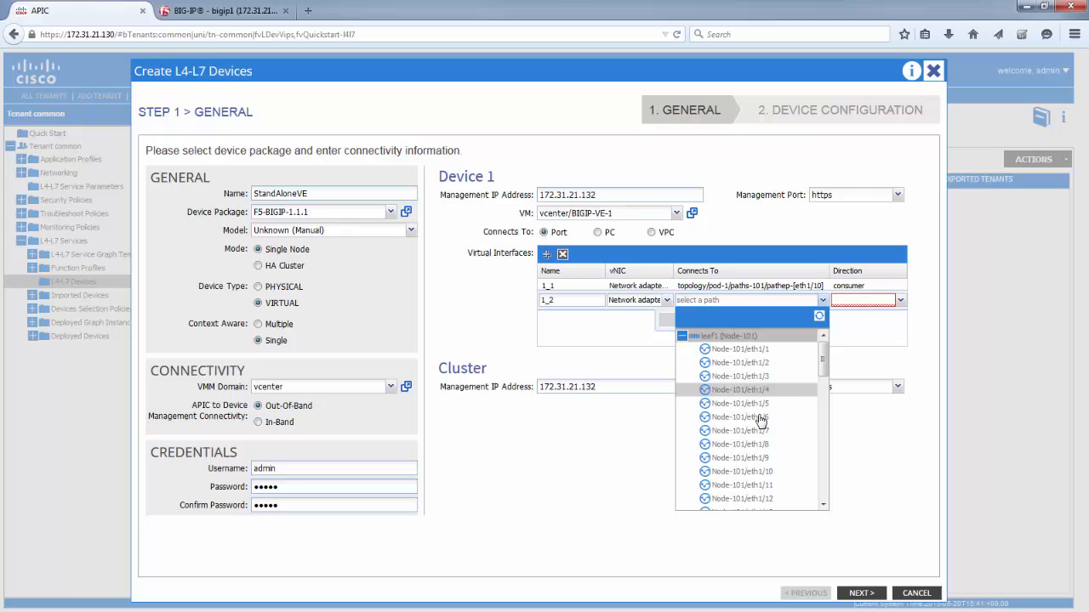
{"action": "left_click", "coordinate": [778, 471]}
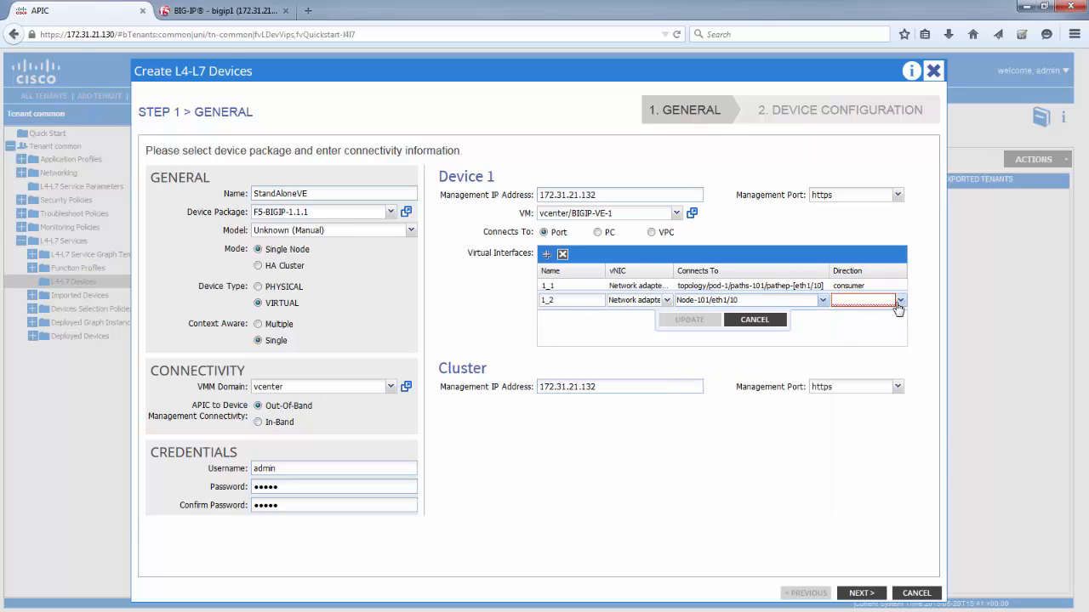
{"action": "left_click", "coordinate": [899, 301]}
{"action": "left_click", "coordinate": [873, 316]}
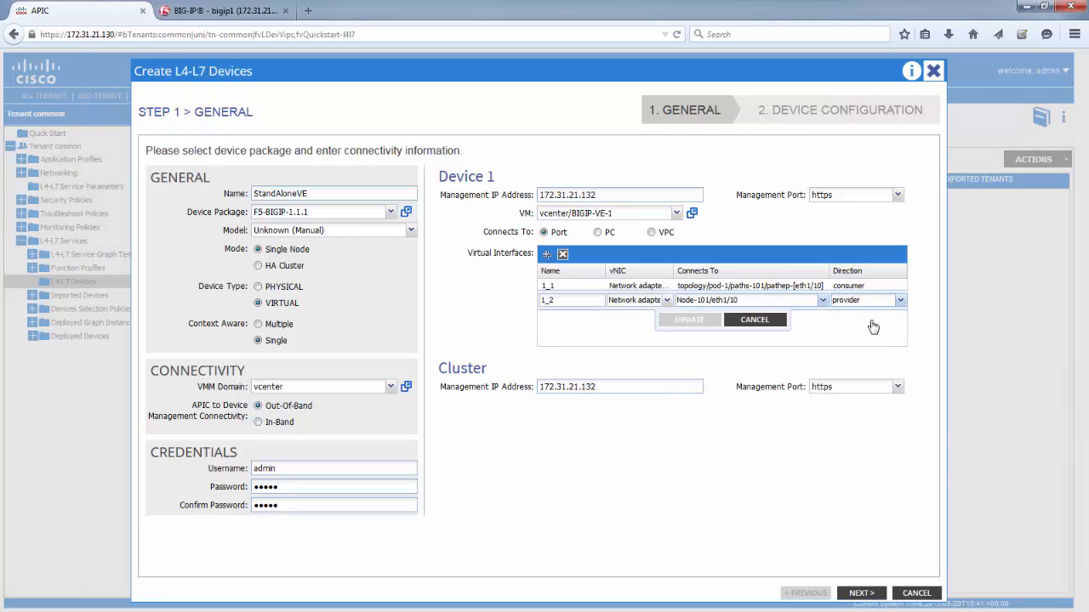
{"action": "left_click", "coordinate": [702, 321]}
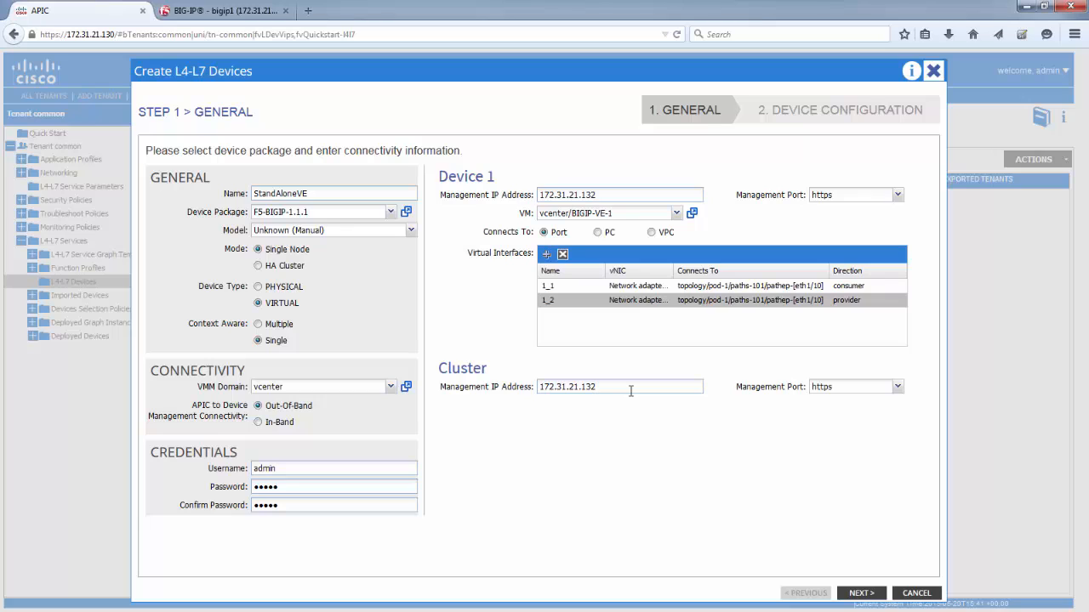
Step: Set Device 1's Host Name parameter under Device Host Configuration to bigipvestandalone.f5local.com and finish creating the device
{"action": "left_click", "coordinate": [868, 596]}
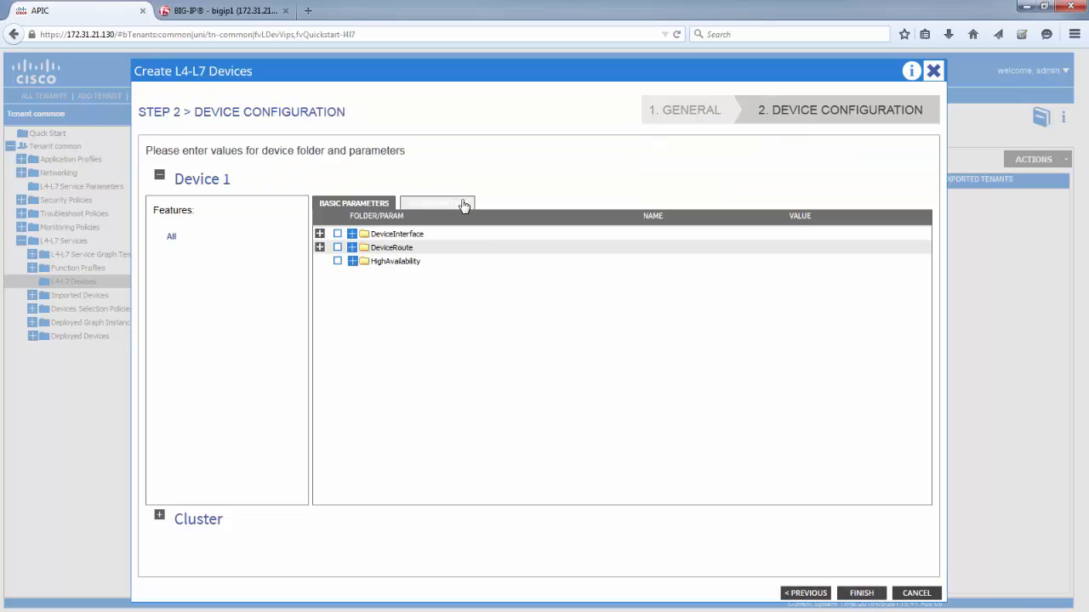
{"action": "left_click", "coordinate": [460, 205]}
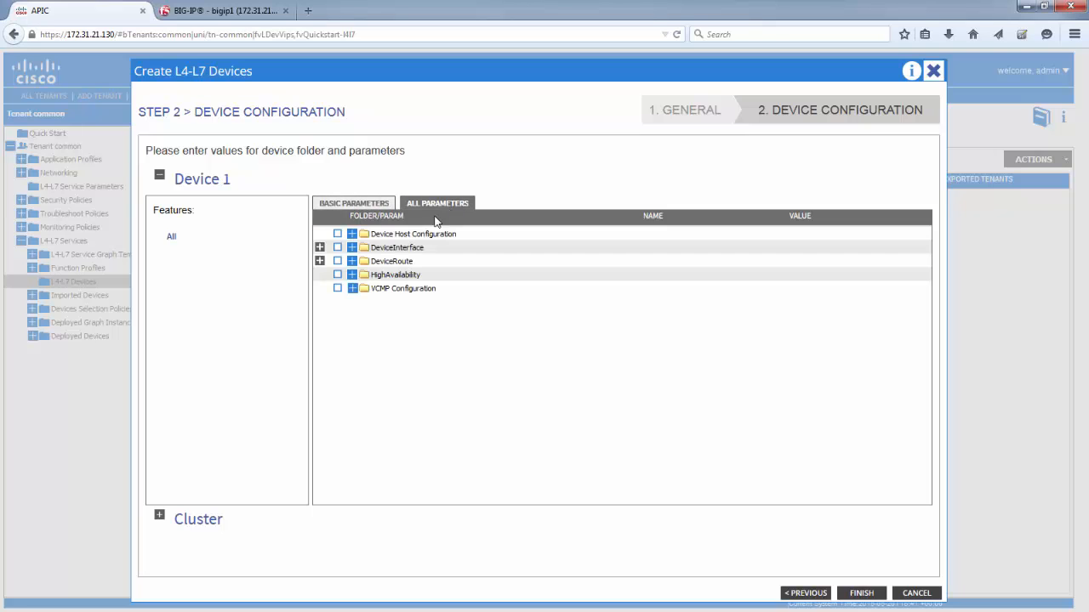
{"action": "left_click", "coordinate": [352, 234]}
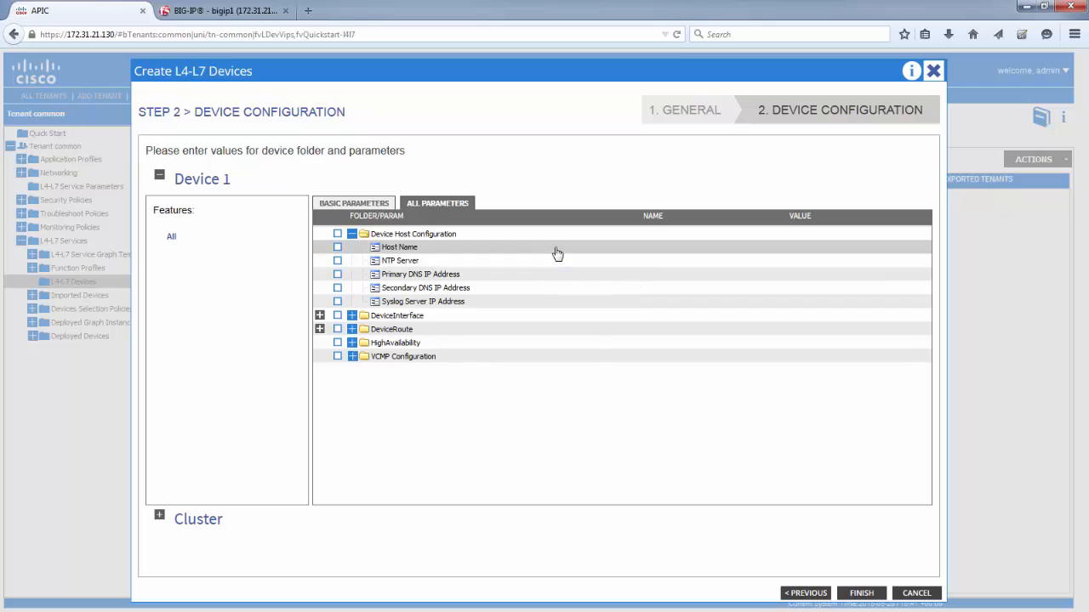
{"action": "double_click", "coordinate": [671, 252]}
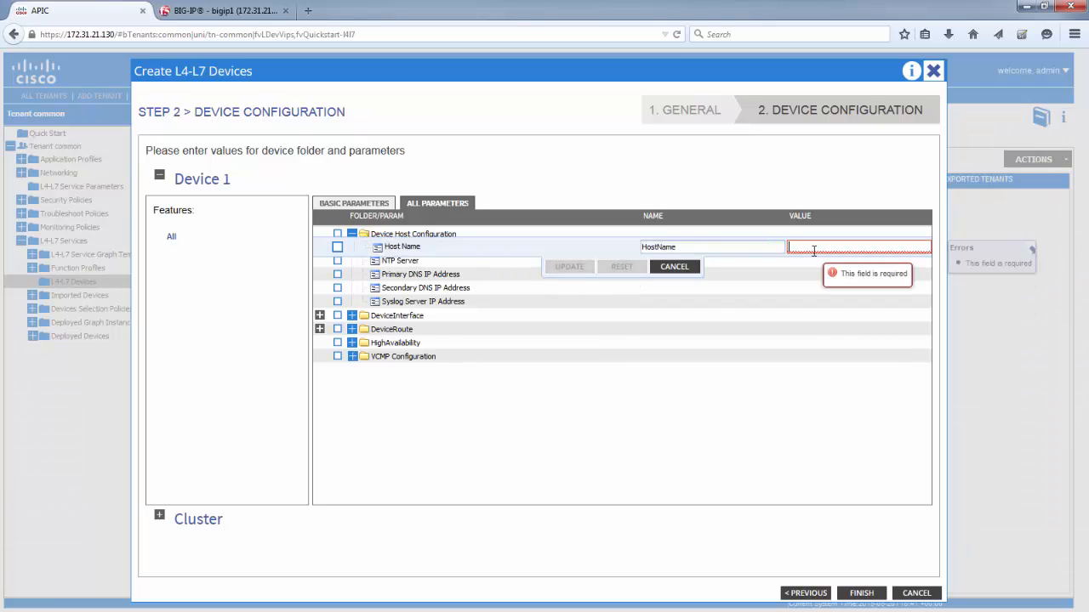
{"action": "type", "text": "bigip"}
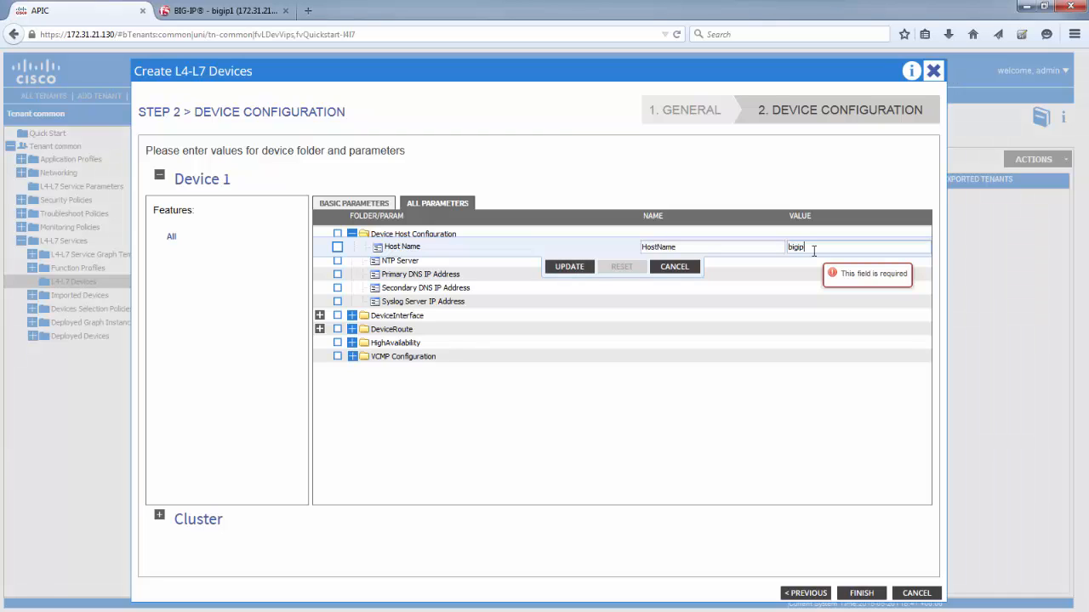
{"action": "type", "text": "vestandalone.f5local.com"}
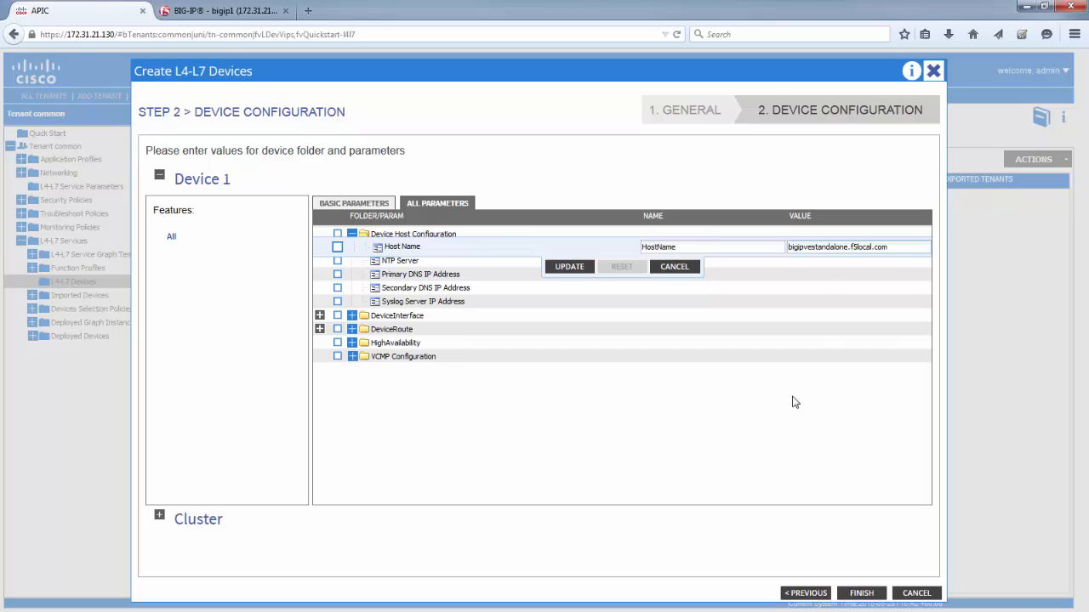
{"action": "left_click", "coordinate": [586, 267]}
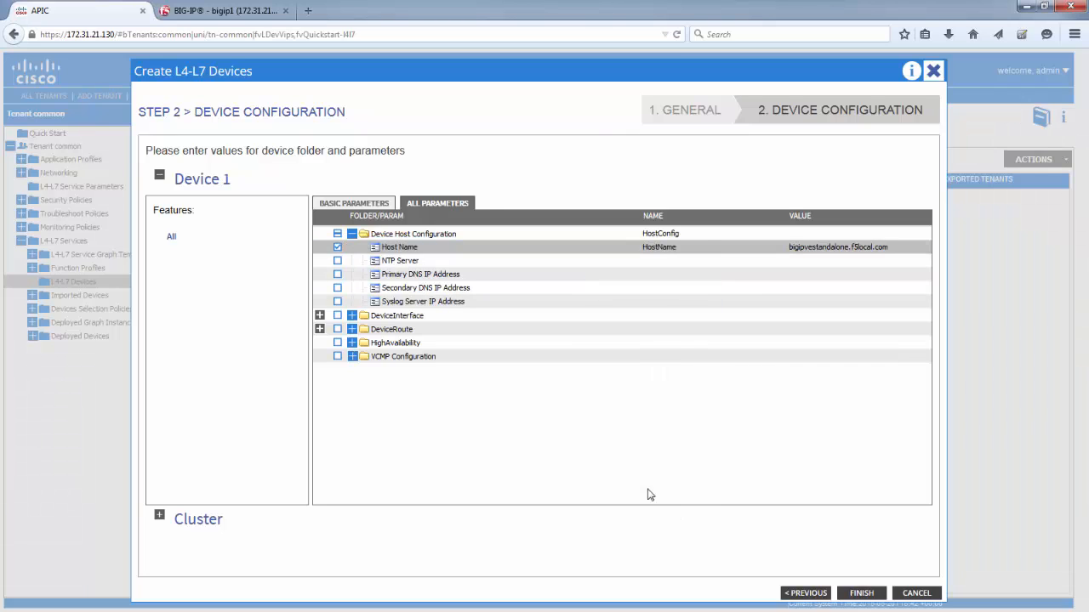
{"action": "left_click", "coordinate": [864, 594]}
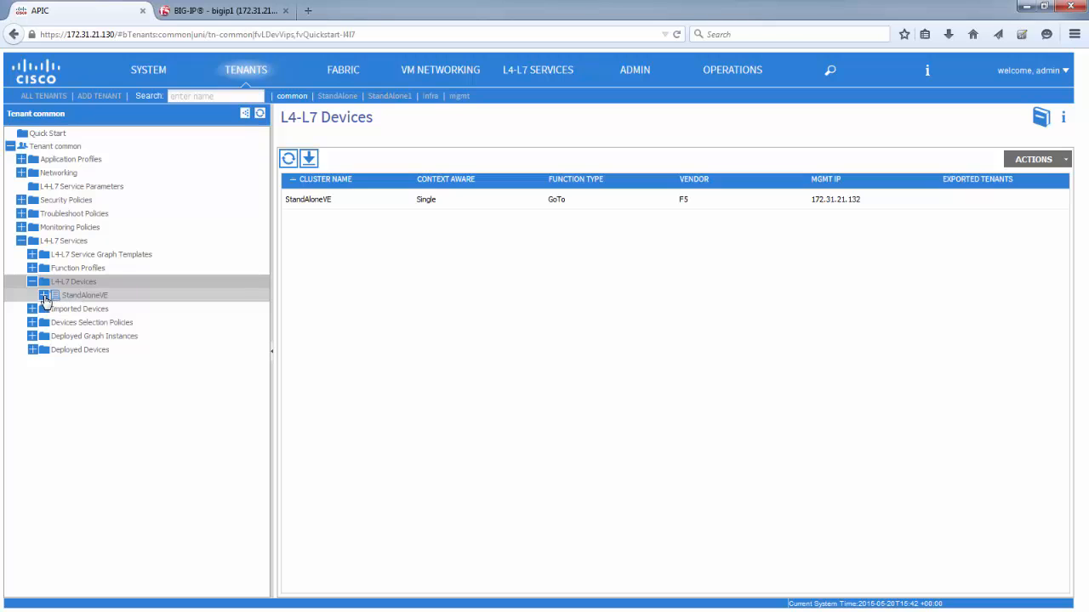
Step: Open the new StandAloneVE device, expand its tree entry, and review its device state and fault description
{"action": "left_click", "coordinate": [72, 299]}
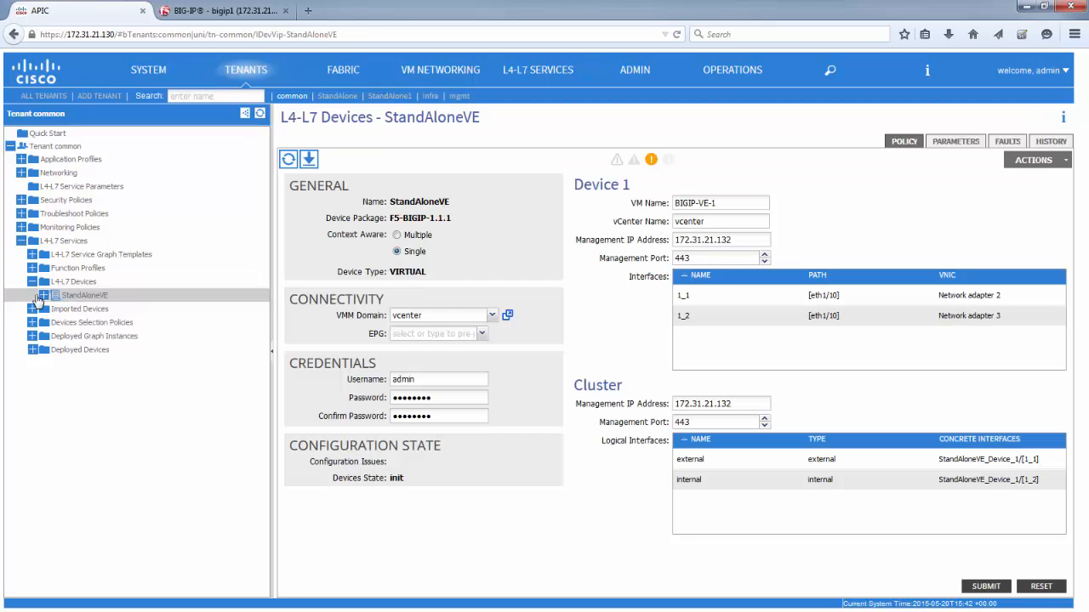
{"action": "left_click", "coordinate": [44, 298]}
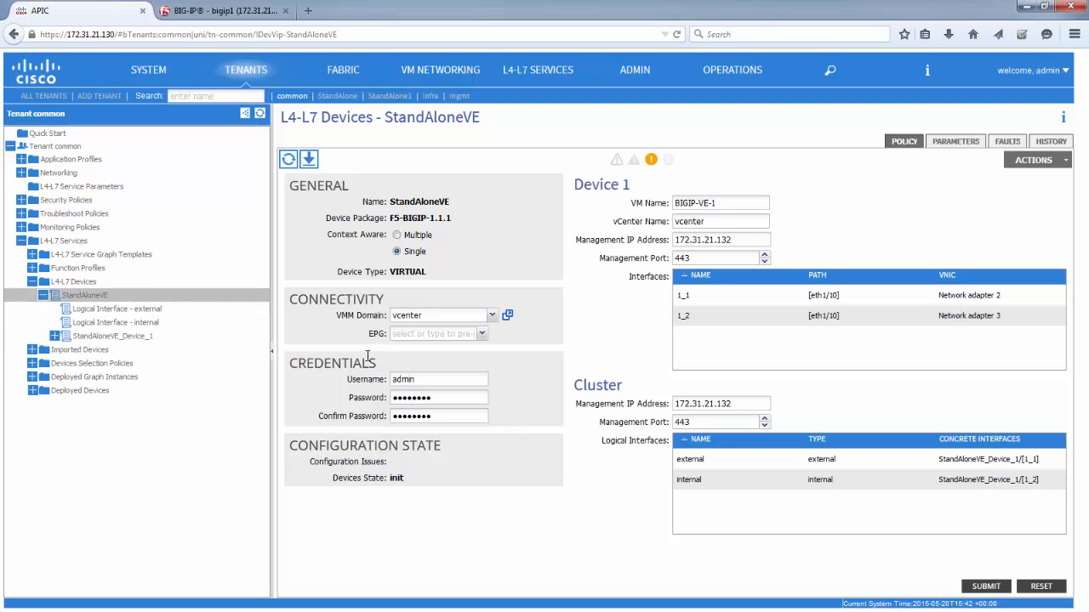
{"action": "left_click_drag", "start_coordinate": [414, 483], "coordinate": [343, 481]}
{"action": "left_click", "coordinate": [440, 508]}
{"action": "left_click", "coordinate": [1006, 143]}
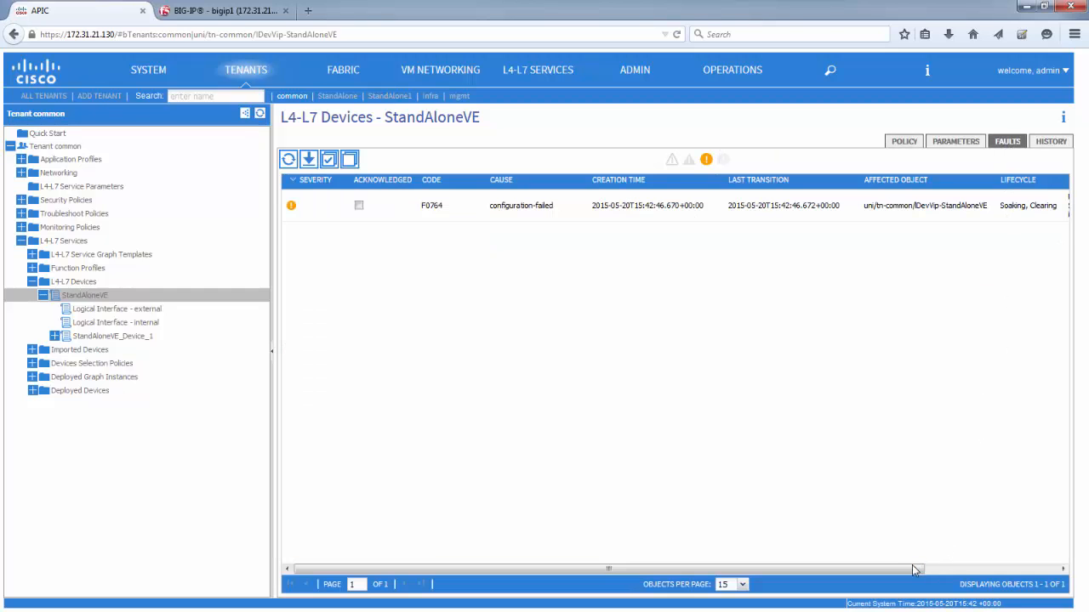
{"action": "left_click_drag", "start_coordinate": [916, 569], "coordinate": [1055, 579]}
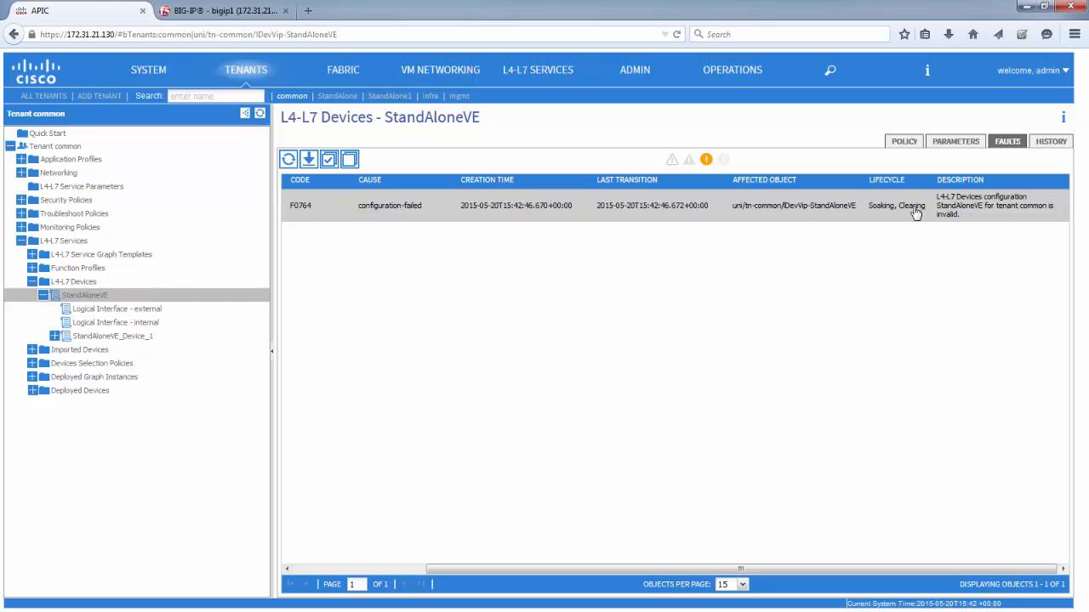
Step: Return to the StandAloneVE policy, refresh it and check the device state again
{"action": "left_click", "coordinate": [904, 141]}
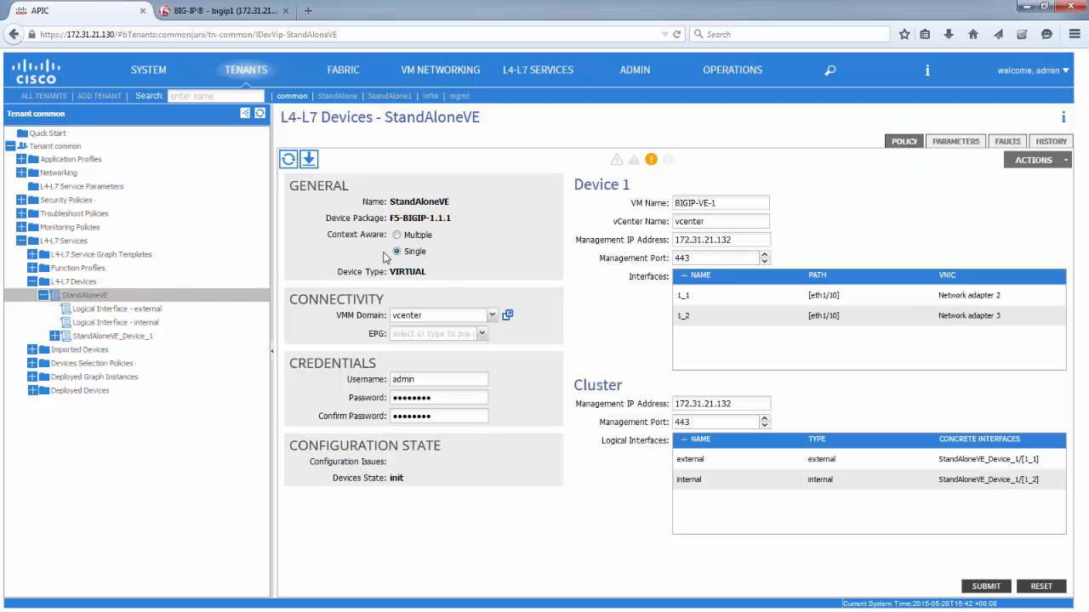
{"action": "left_click", "coordinate": [288, 161]}
{"action": "double_click", "coordinate": [411, 478]}
{"action": "left_click", "coordinate": [519, 518]}
Step: Review StandAloneVE's external and internal logical interfaces and concrete interfaces 1_1 and 1_2, and recheck the device's faults
{"action": "left_click", "coordinate": [147, 311]}
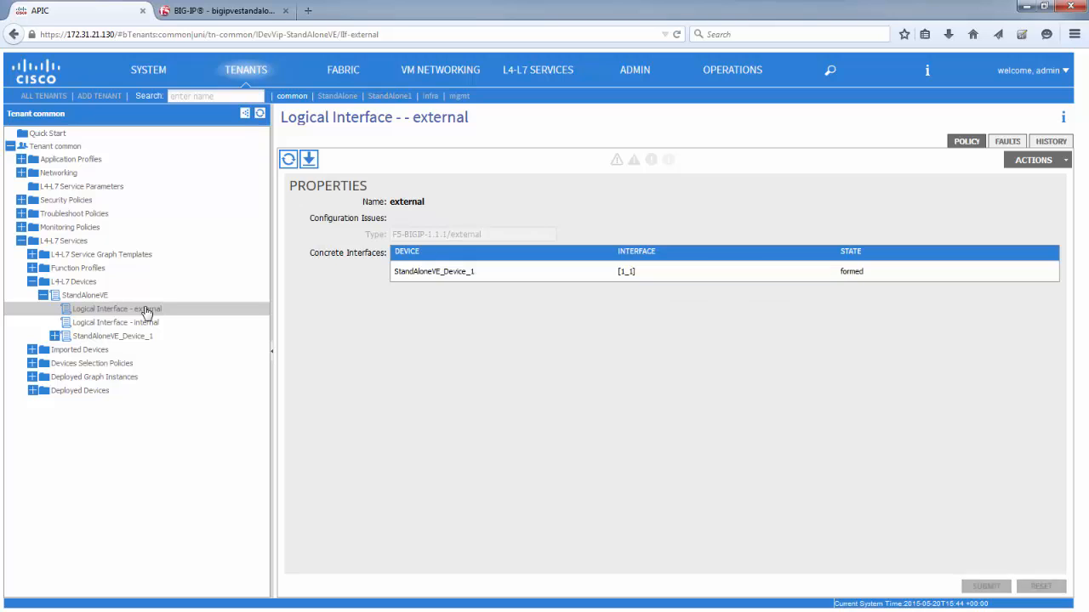
{"action": "left_click", "coordinate": [138, 323]}
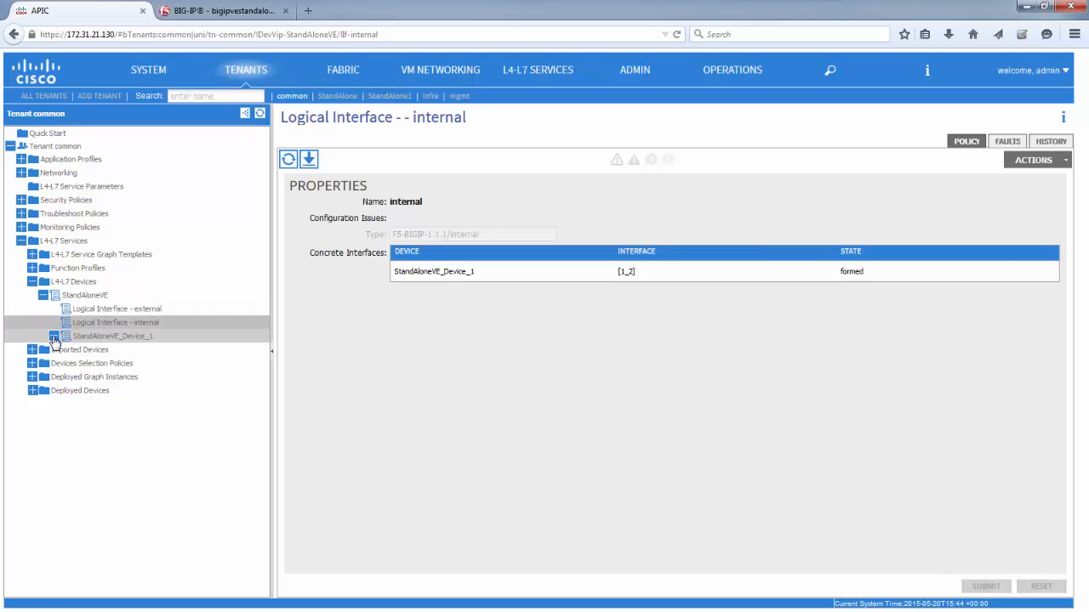
{"action": "left_click", "coordinate": [54, 338]}
{"action": "left_click", "coordinate": [95, 351]}
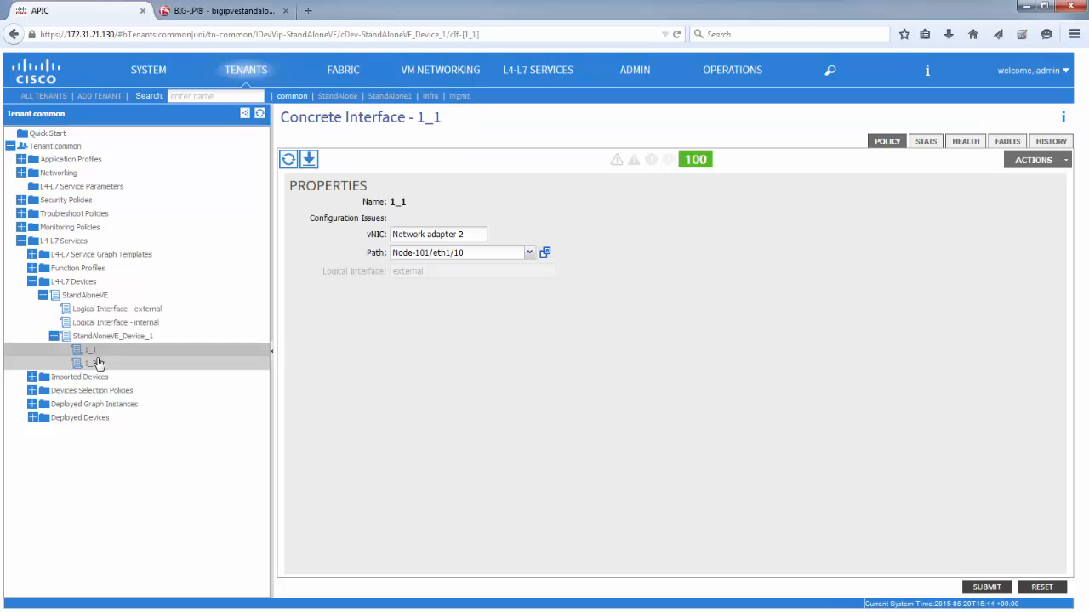
{"action": "left_click", "coordinate": [95, 364]}
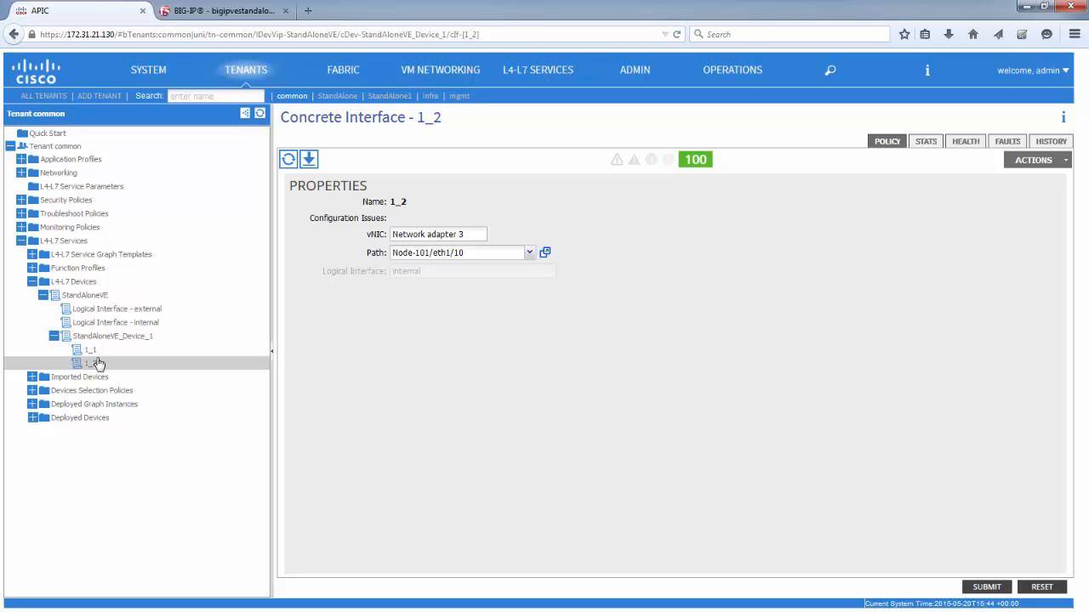
{"action": "left_click", "coordinate": [93, 300]}
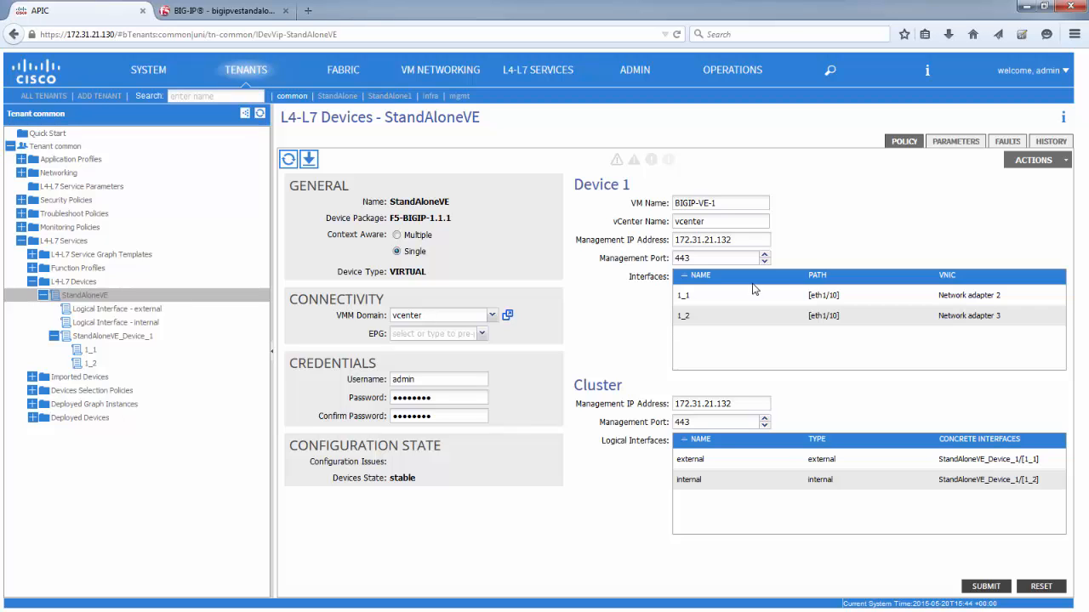
{"action": "left_click", "coordinate": [1003, 142]}
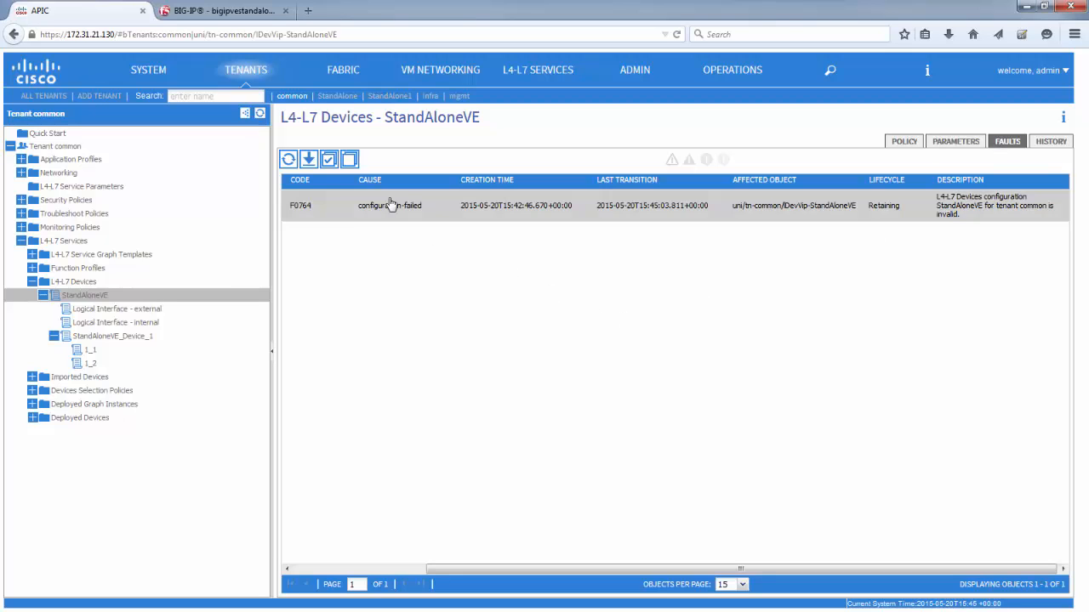
Step: Switch to the BIG-IP web interface, reload it and check the device's hostname
{"action": "left_click", "coordinate": [227, 12]}
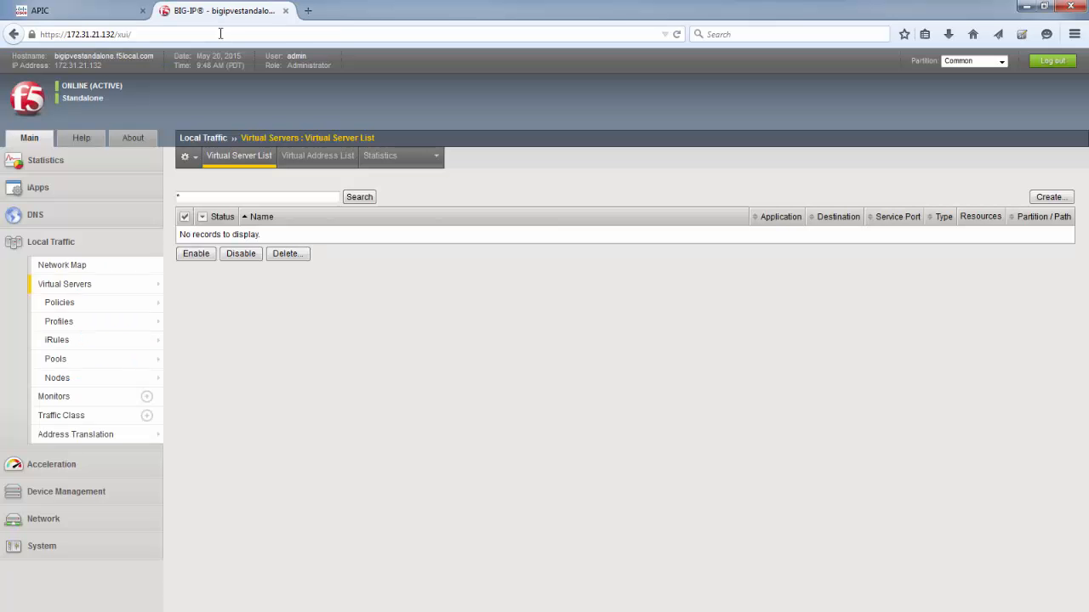
{"action": "left_click", "coordinate": [676, 34]}
{"action": "left_click_drag", "start_coordinate": [159, 55], "coordinate": [55, 56]}
{"action": "left_click", "coordinate": [211, 383]}
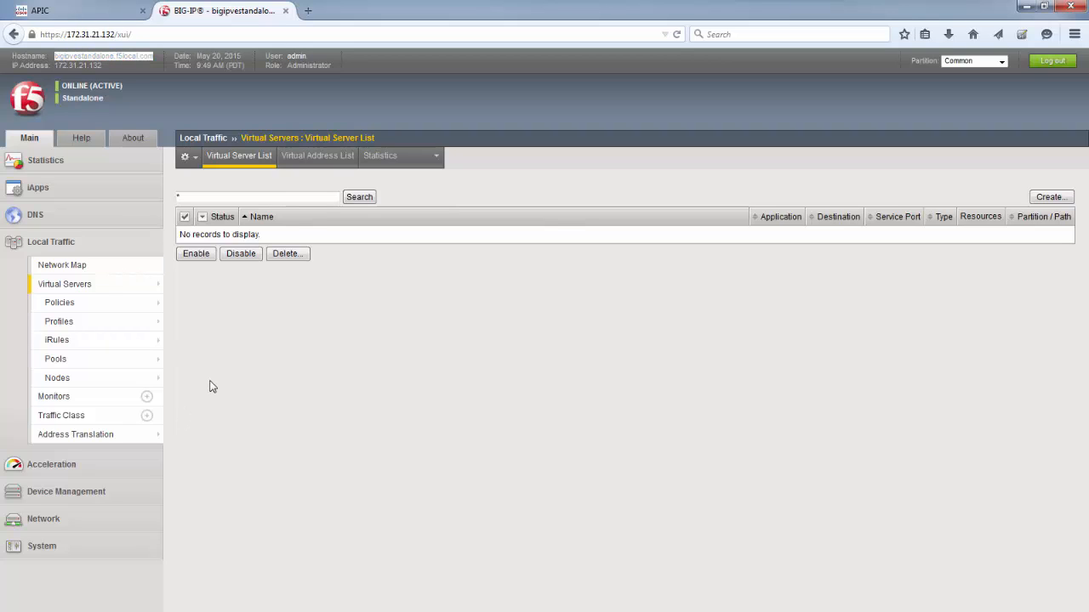
Step: Open the StandAloneVE device group under Device Management and examine its member device
{"action": "left_click", "coordinate": [76, 246]}
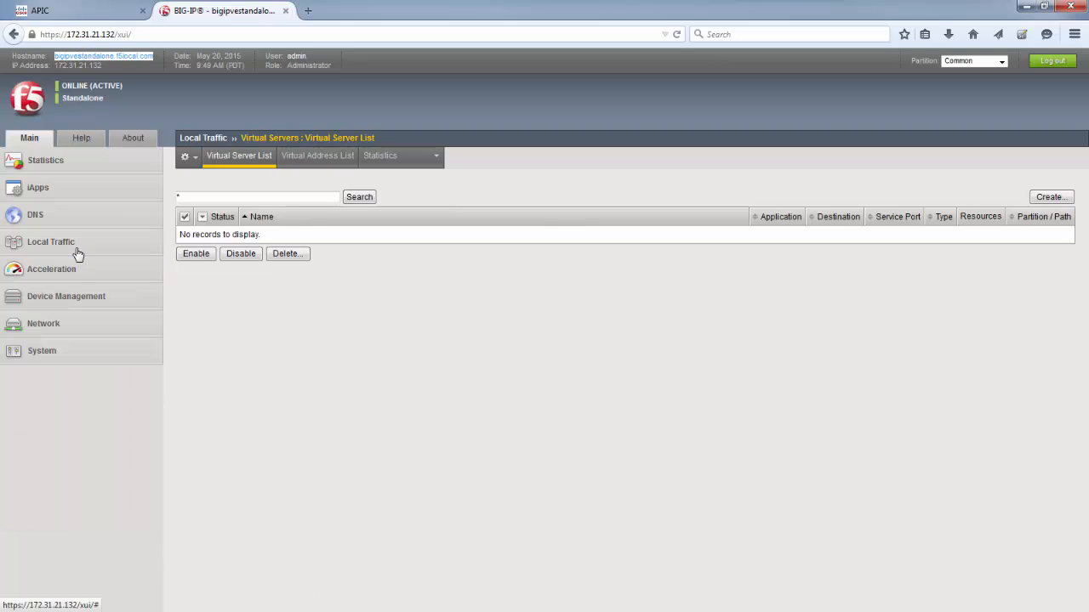
{"action": "left_click", "coordinate": [74, 297]}
{"action": "left_click", "coordinate": [83, 357]}
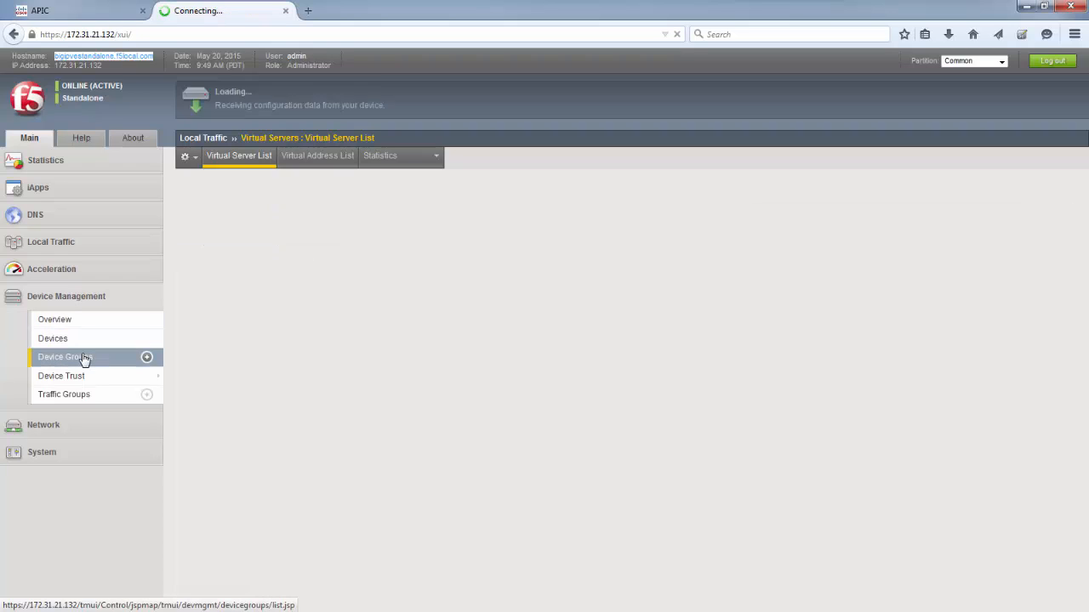
{"action": "left_click_drag", "start_coordinate": [315, 241], "coordinate": [190, 246]}
{"action": "left_click", "coordinate": [246, 234]}
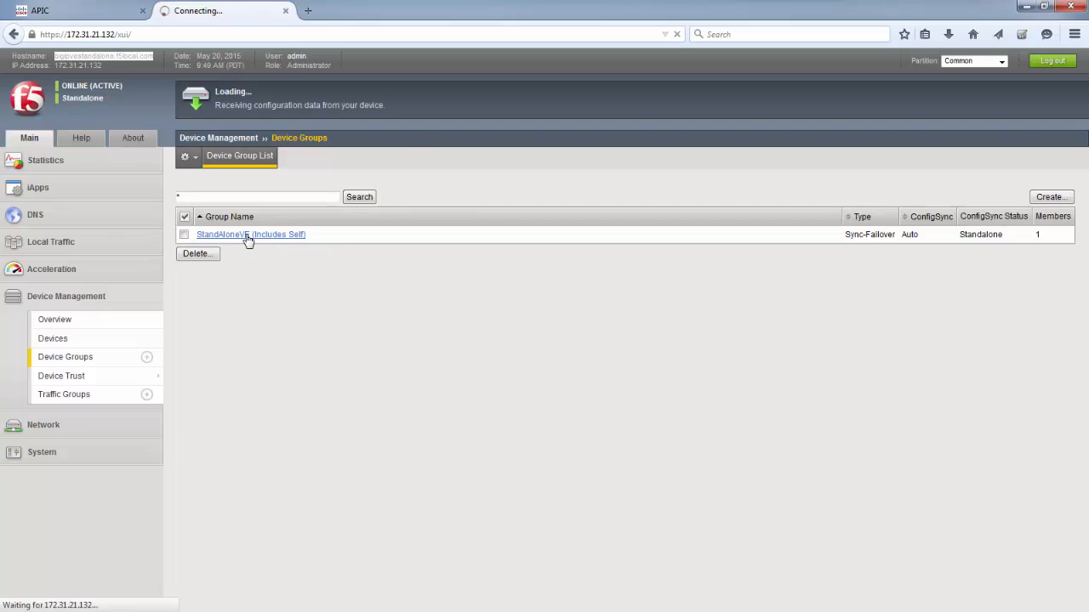
{"action": "left_click", "coordinate": [389, 323]}
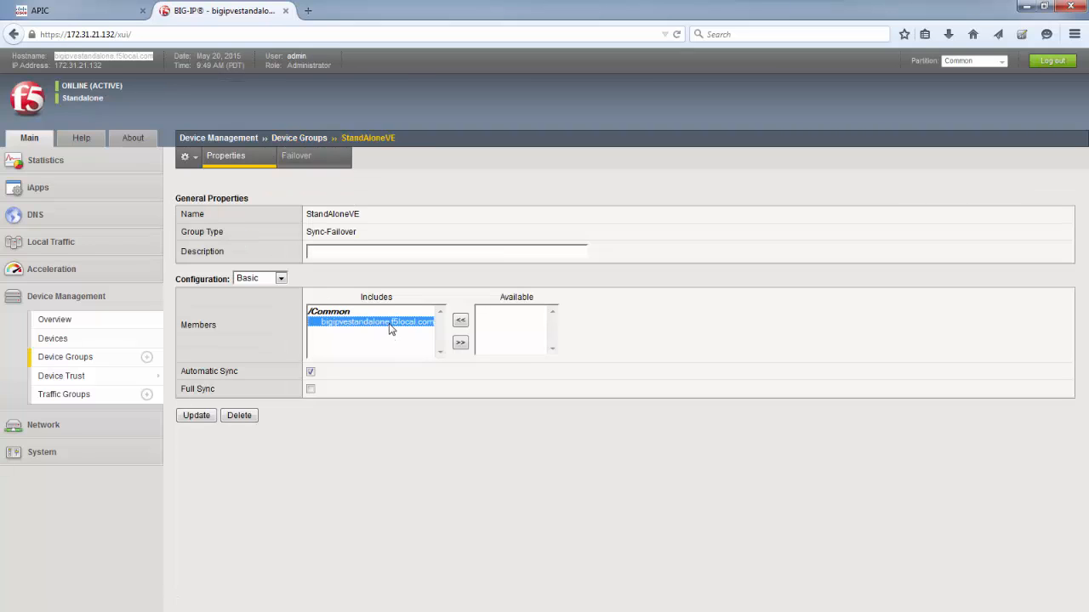